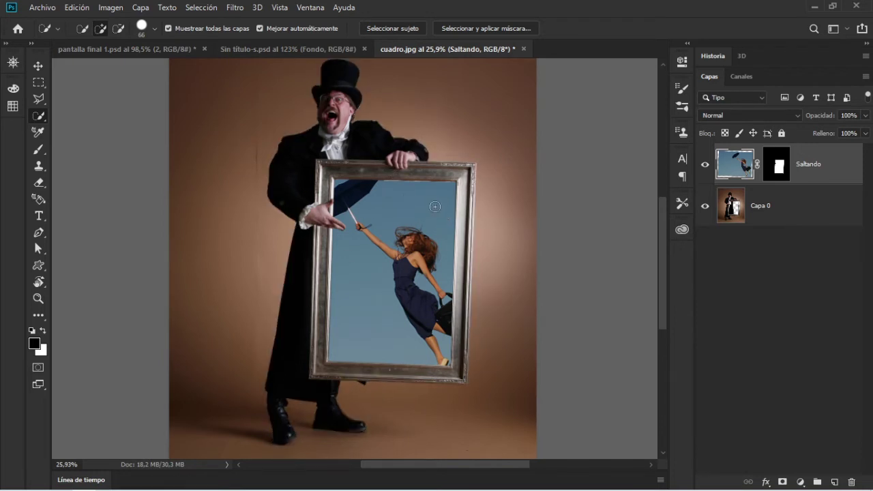
Deselect, toggle the Saltando layer mask off and on, and pick the Magic Wand tool.
key(ctrl+d)
shift+click(779, 170)
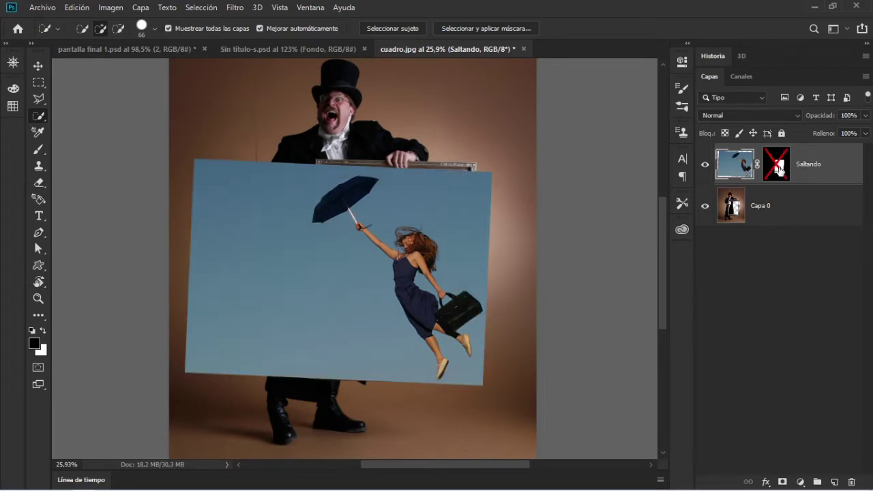
shift+click(780, 169)
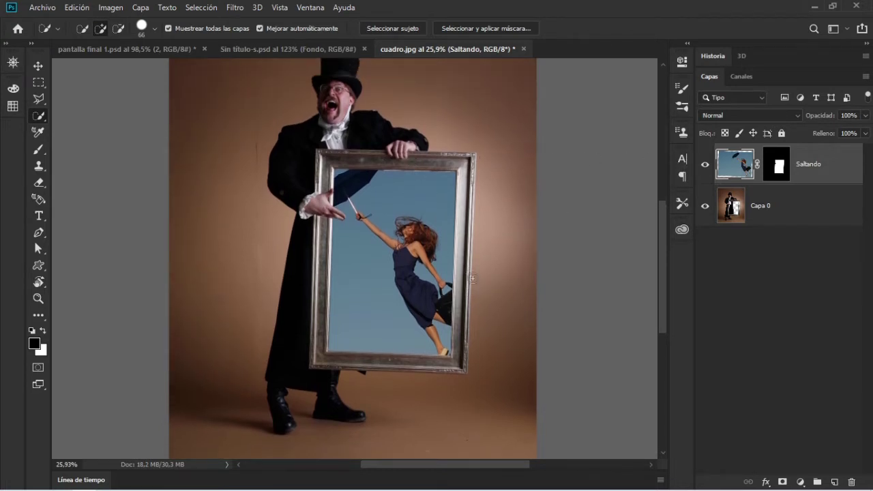
right_click(44, 114)
click(76, 127)
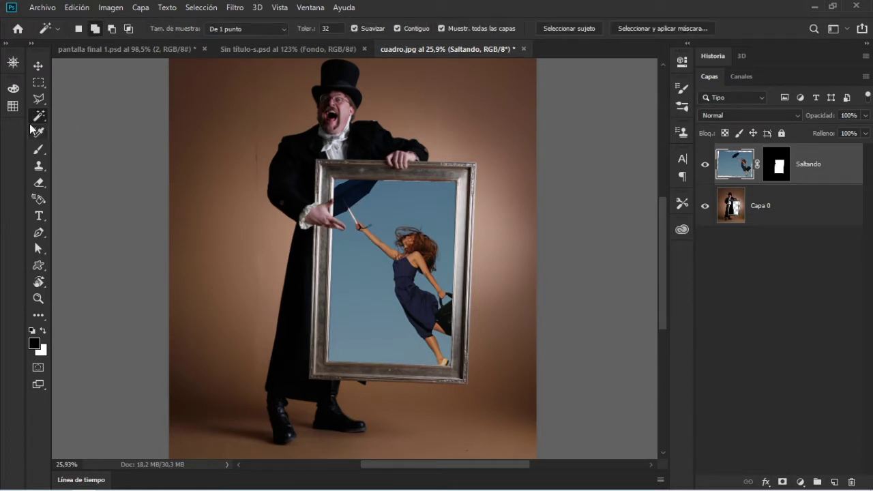
Using Quick Selection with Sample All Layers unchecked, select the Saltando sky.
right_click(38, 118)
click(69, 118)
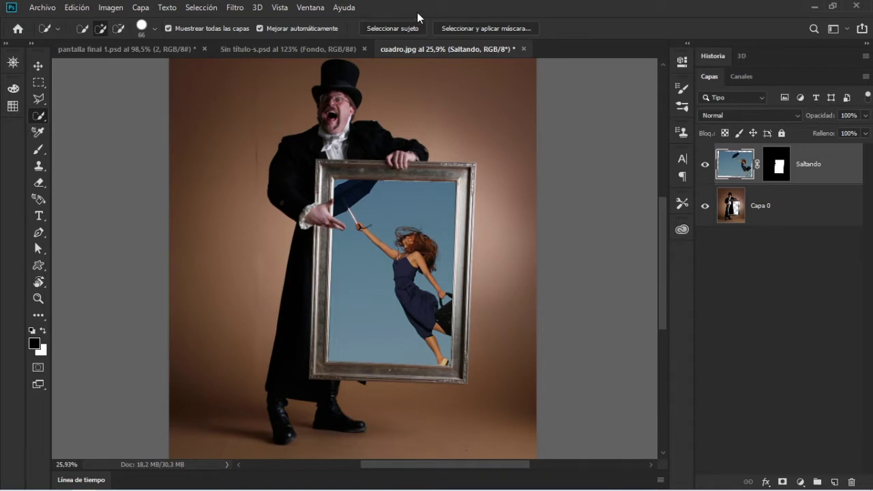
right_click(38, 116)
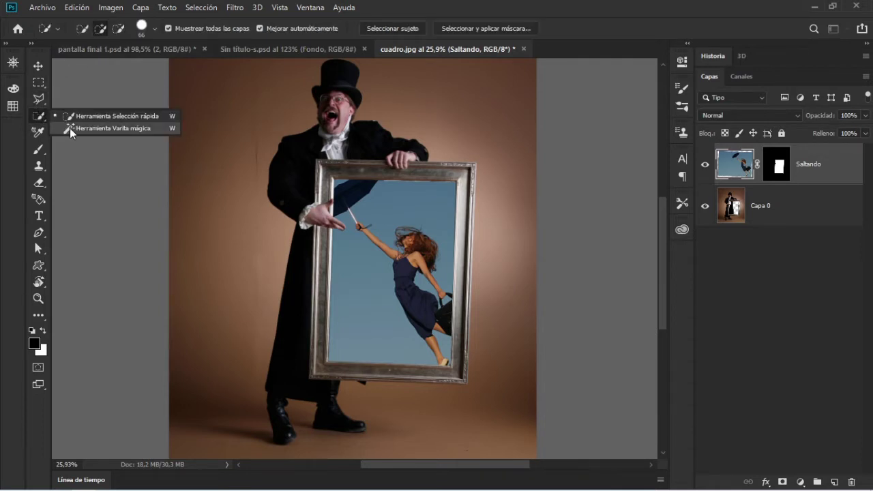
click(69, 126)
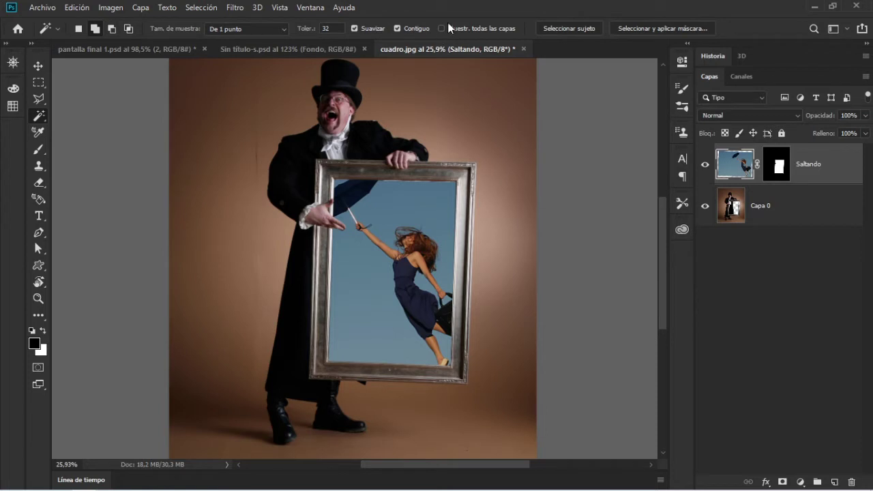
right_click(42, 116)
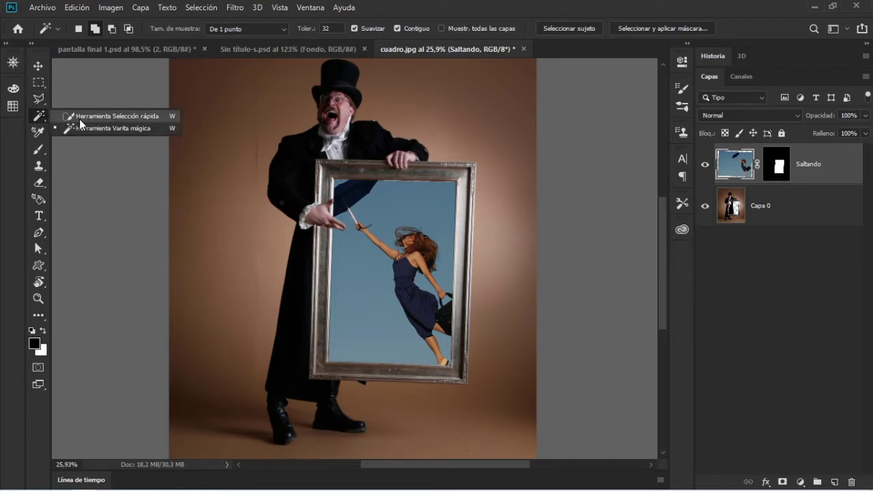
click(81, 118)
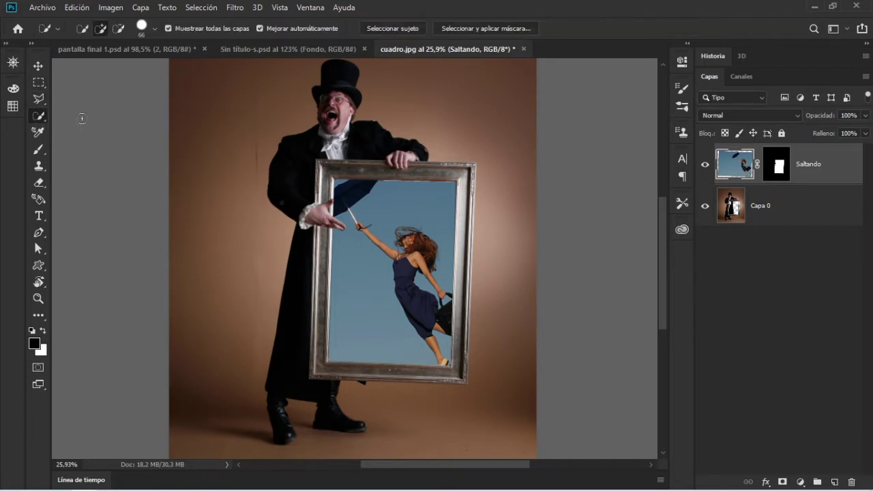
click(169, 30)
click(369, 280)
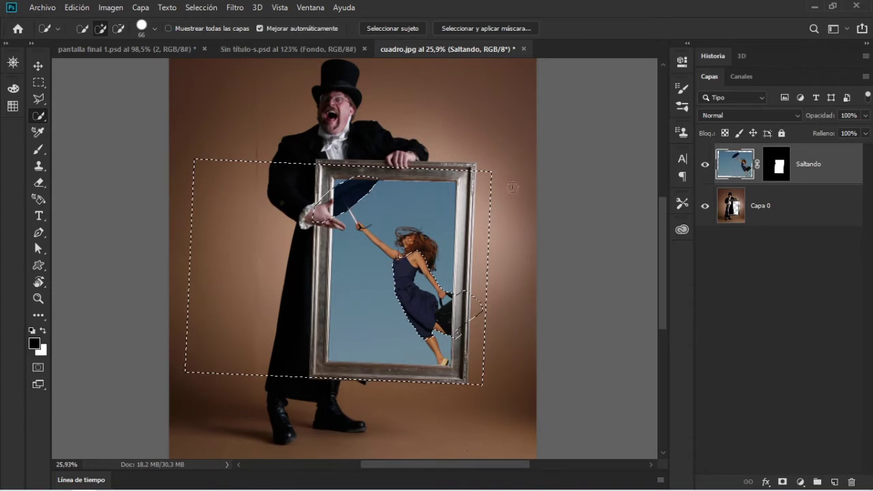
click(777, 164)
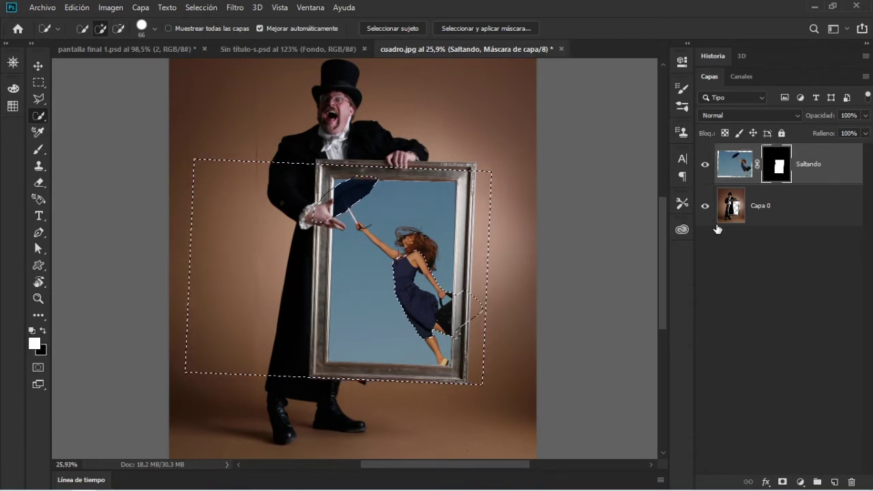
key(ctrl+d)
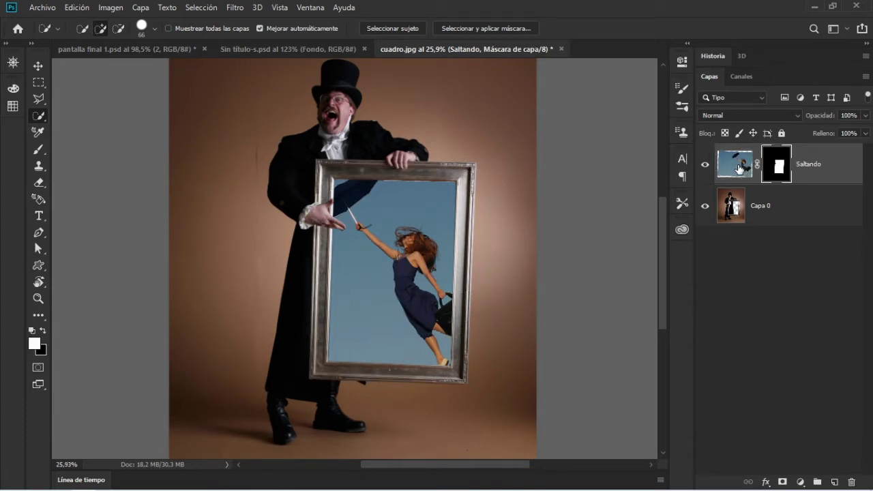
click(741, 167)
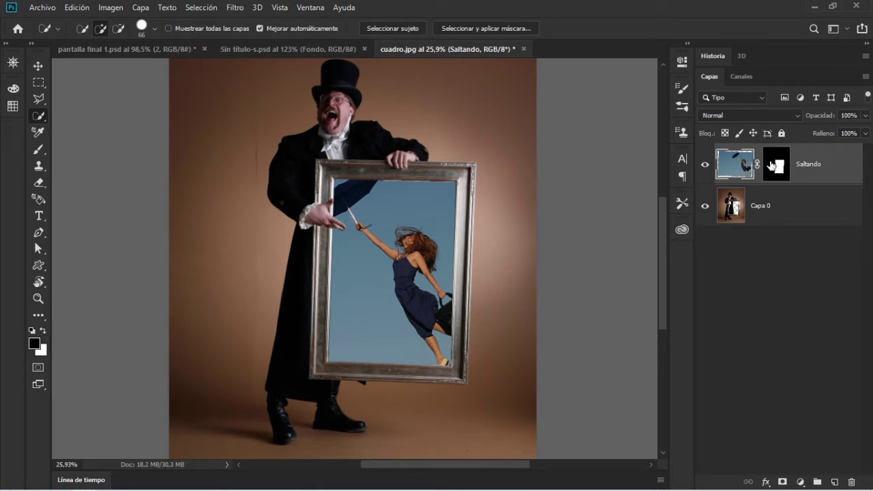
click(773, 166)
drag(451, 254, 415, 225)
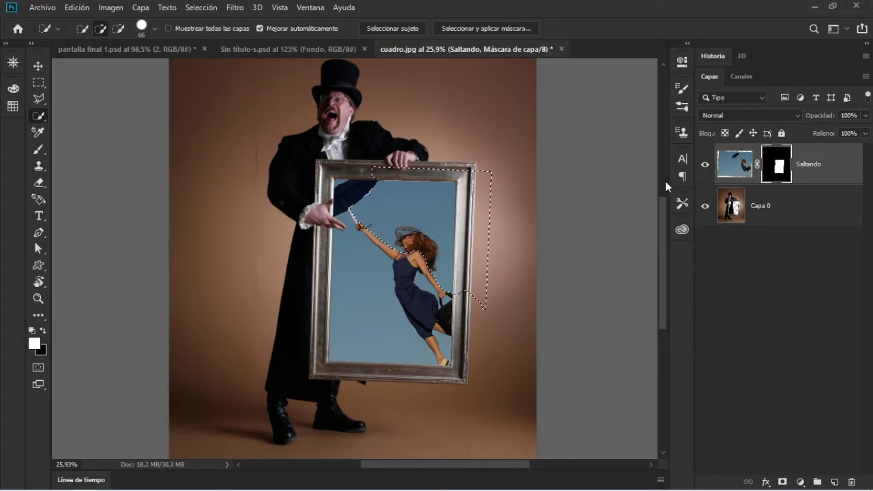
ctrl+click(776, 166)
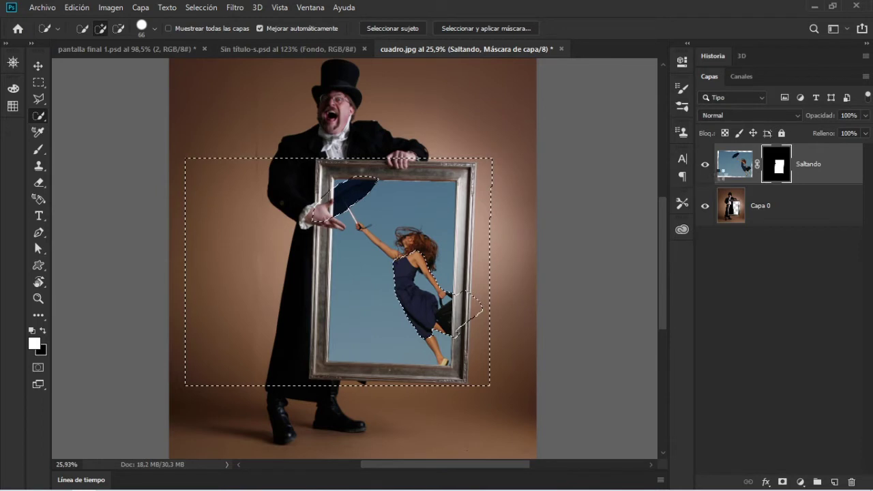
ctrl+click(734, 170)
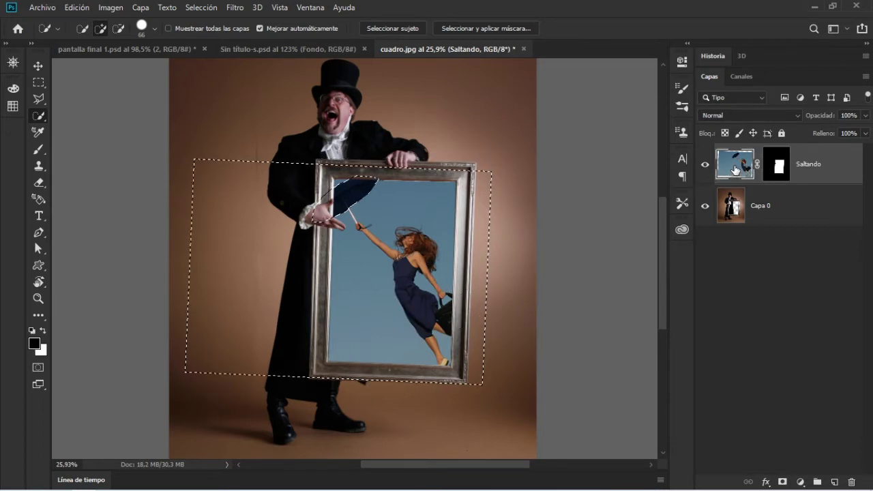
key(ctrl+z)
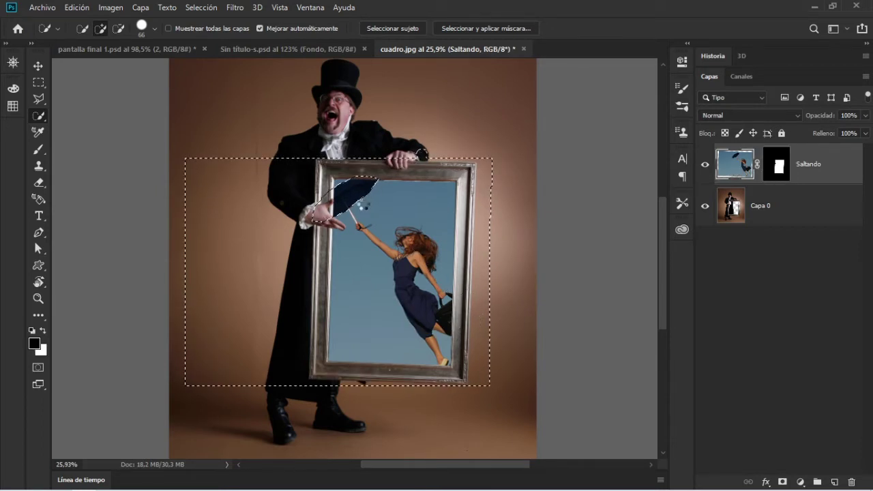
key(ctrl+shift+z)
key(ctrl+d)
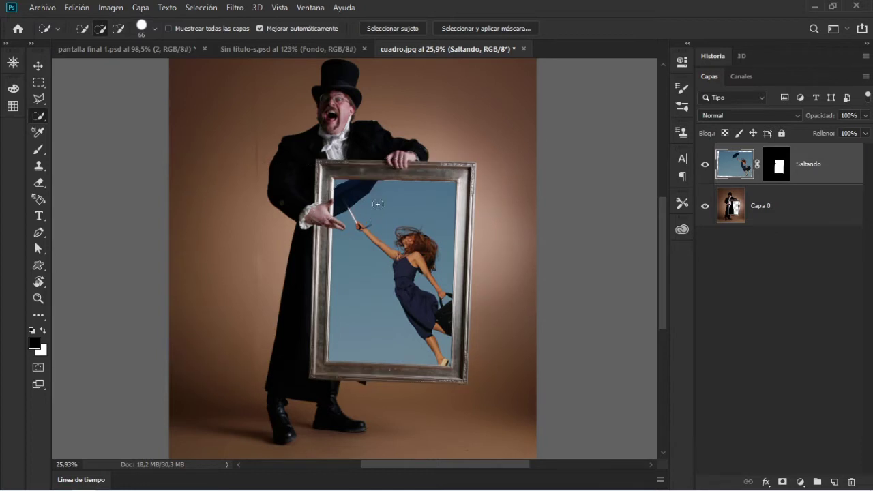
key(ctrl+z)
drag(377, 204, 358, 273)
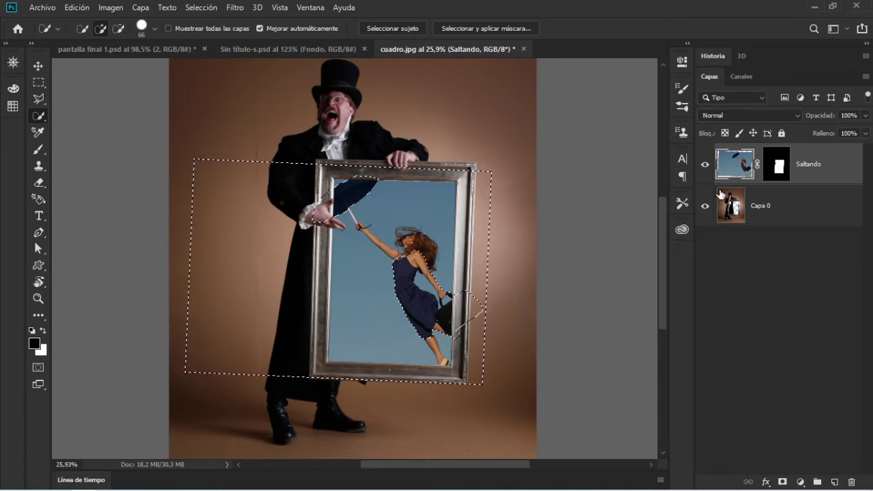
On Capa 0, quick-select the background around the hat, shoulders and frame sides.
click(785, 208)
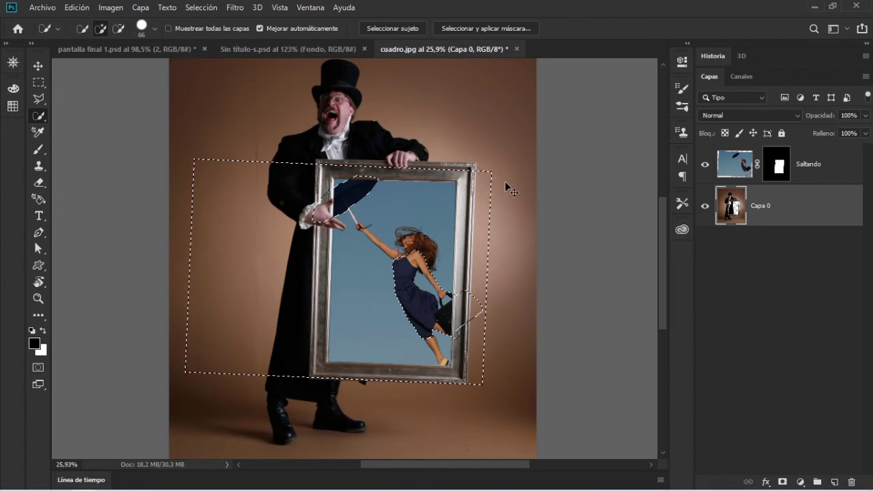
key(ctrl+d)
drag(489, 147, 493, 99)
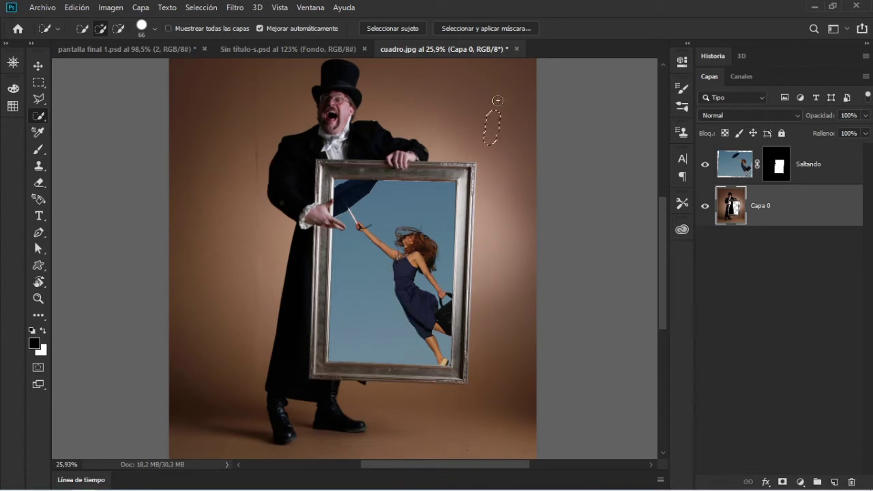
mouse_move(241, 130)
mouse_down()
mouse_move(208, 120)
mouse_move(239, 88)
mouse_up()
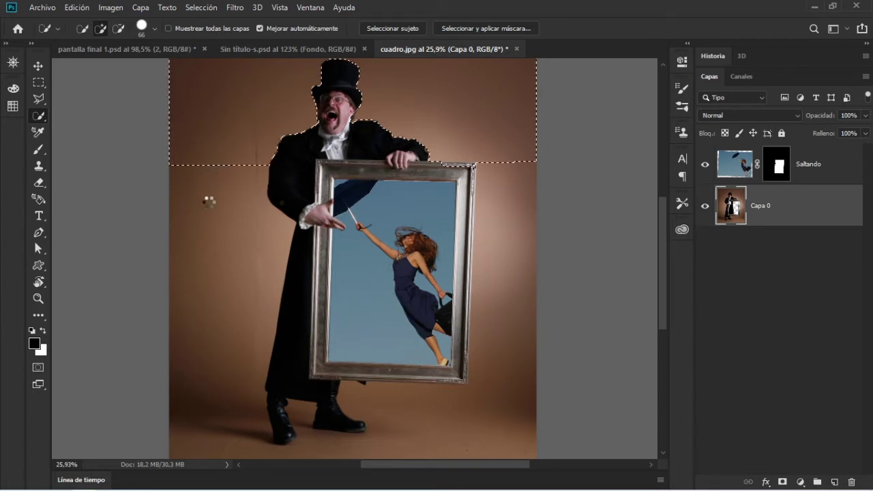
drag(208, 171, 232, 314)
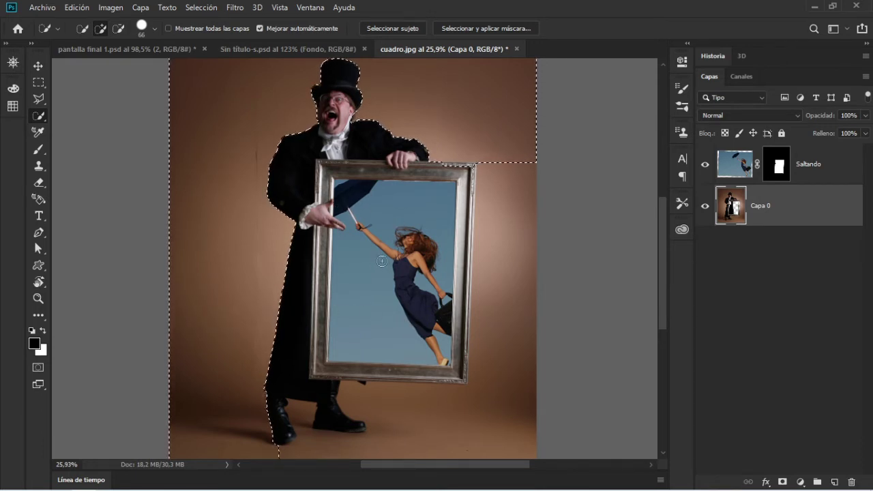
mouse_move(490, 202)
mouse_down()
mouse_move(399, 233)
mouse_move(463, 266)
mouse_up()
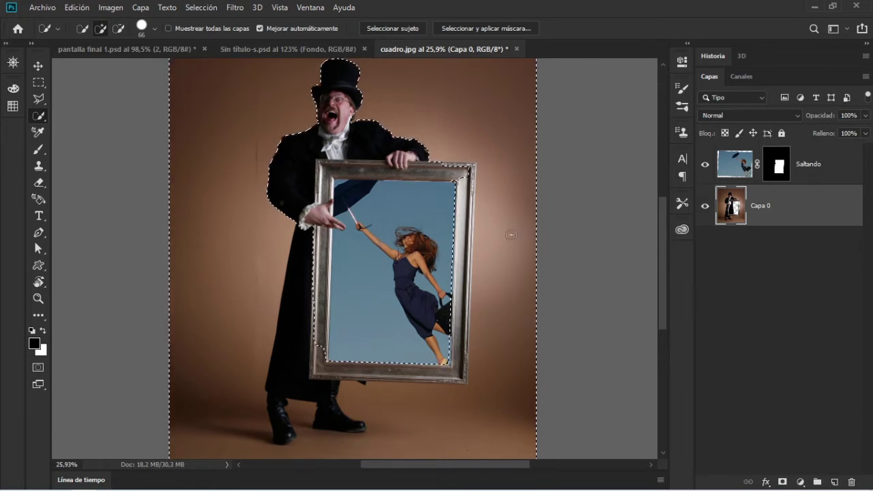
Hide Saltando, refine the selection along the frame's inner edge, then deselect.
click(705, 165)
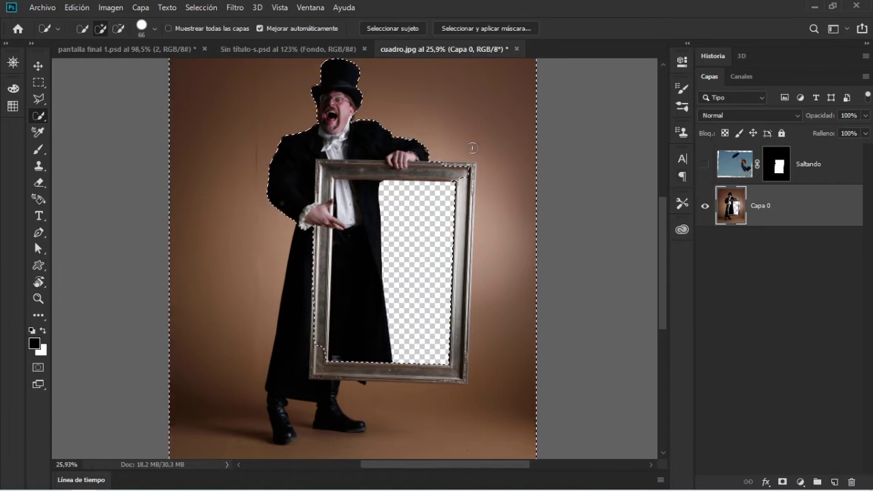
drag(333, 176, 332, 212)
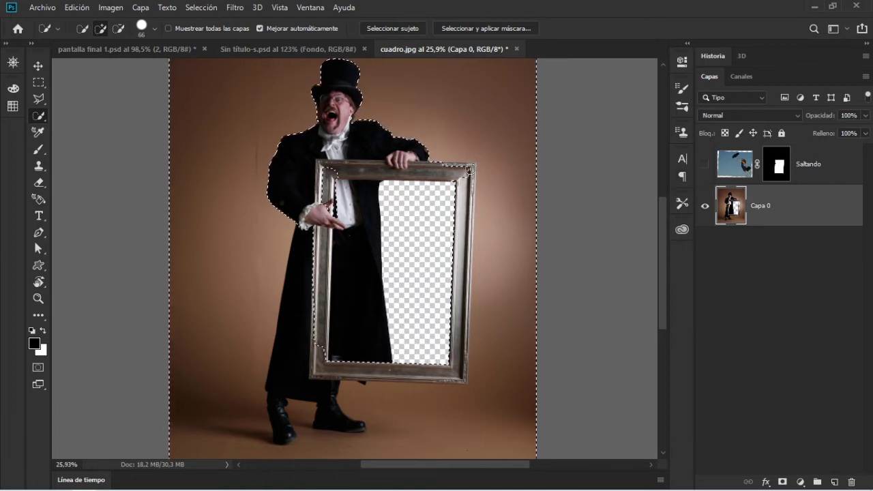
key(ctrl+d)
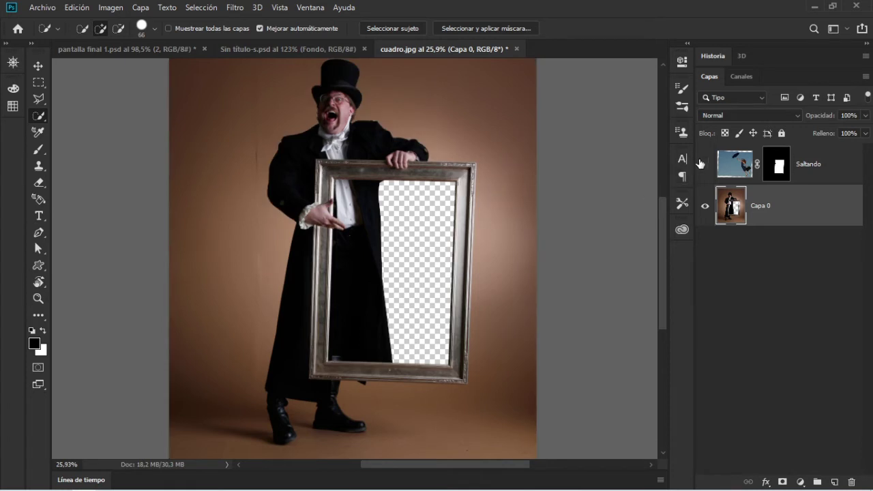
Show the Saltando layer again and switch between Saltando and Capa 0.
click(702, 163)
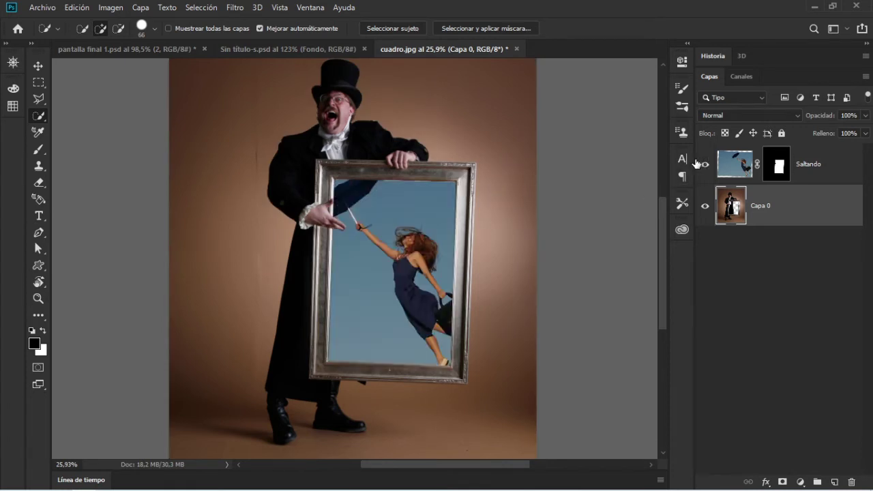
click(818, 168)
click(809, 214)
click(813, 175)
click(806, 201)
click(813, 170)
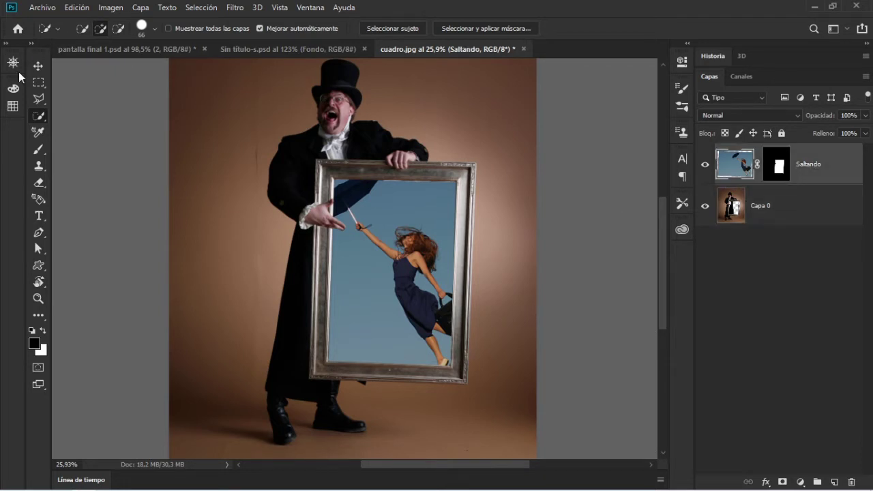
Keep the Quick Selection tool and settle on Capa 0 as the active layer.
right_click(39, 116)
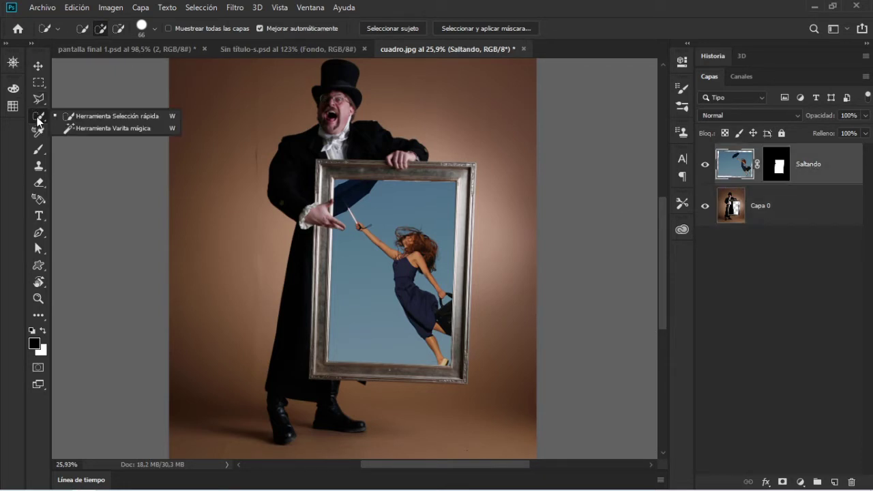
click(92, 120)
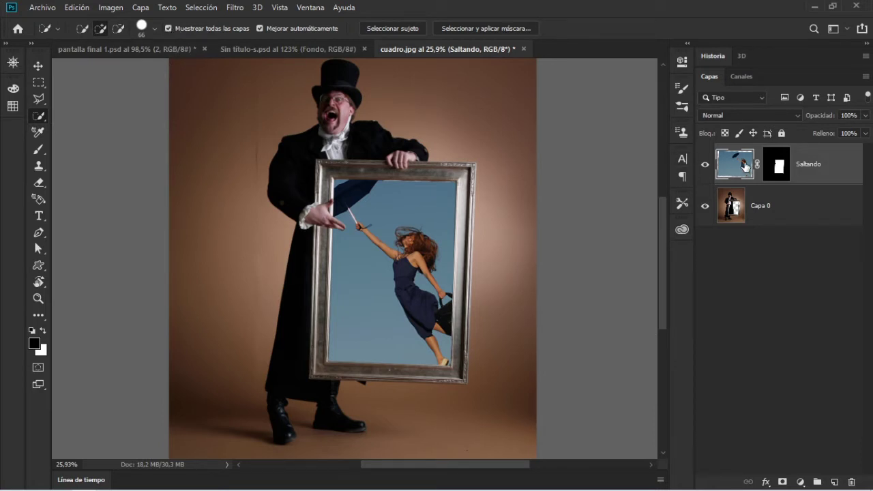
click(804, 208)
click(795, 279)
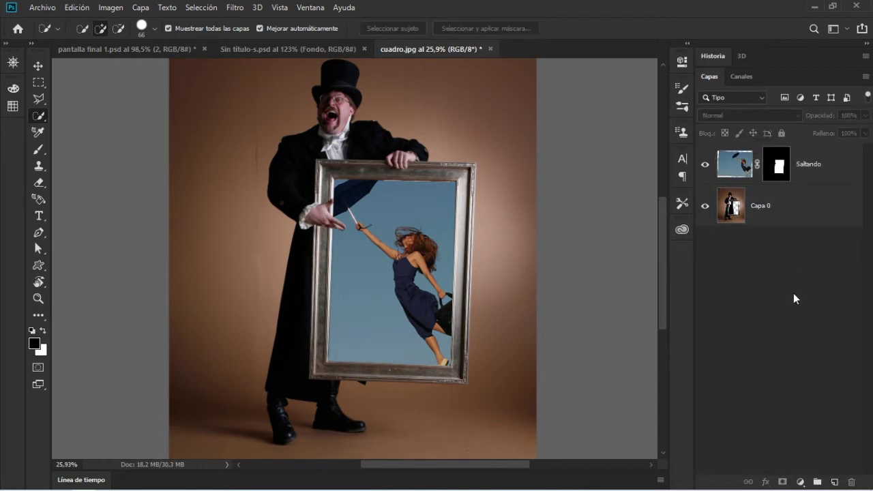
click(806, 174)
click(807, 214)
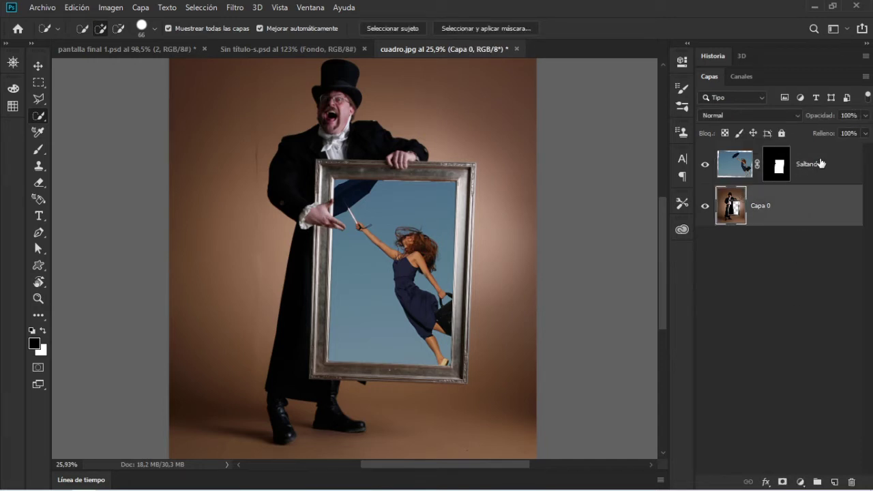
click(818, 167)
click(811, 207)
click(810, 175)
click(808, 202)
Quick-select the magician's hat, head and dress, and set brush hardness to 100%.
mouse_move(335, 74)
mouse_down()
mouse_move(320, 144)
mouse_move(414, 182)
mouse_move(376, 288)
mouse_up()
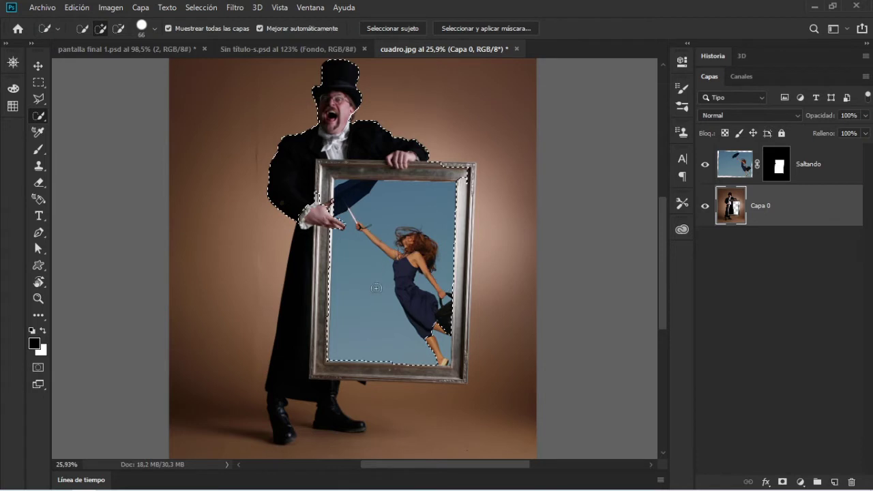
mouse_move(442, 324)
mouse_down()
mouse_move(442, 345)
mouse_move(318, 360)
mouse_move(278, 430)
mouse_up()
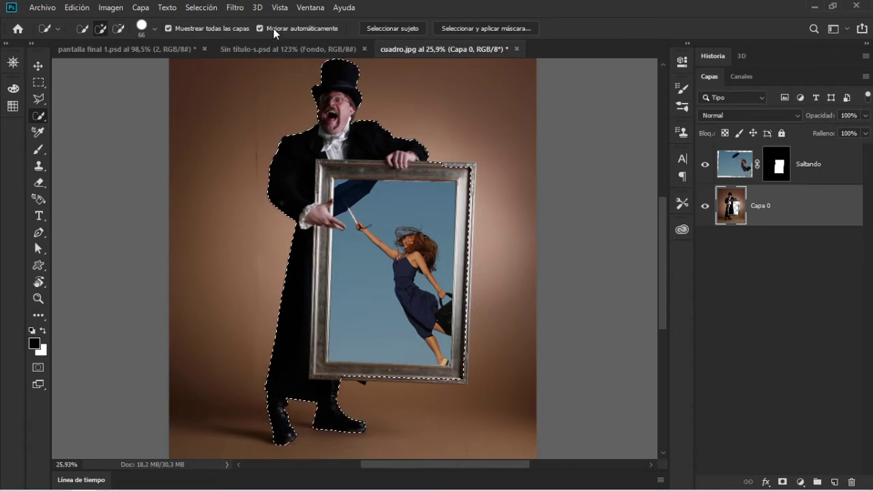
click(154, 32)
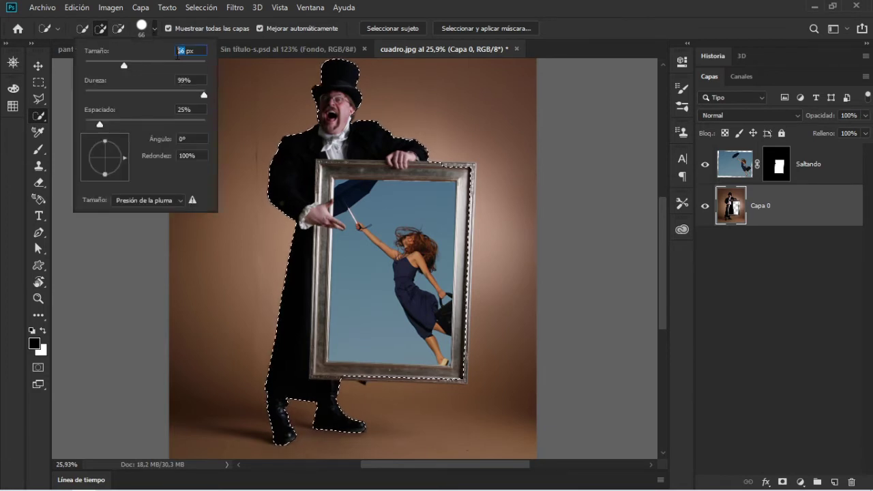
drag(186, 97, 216, 96)
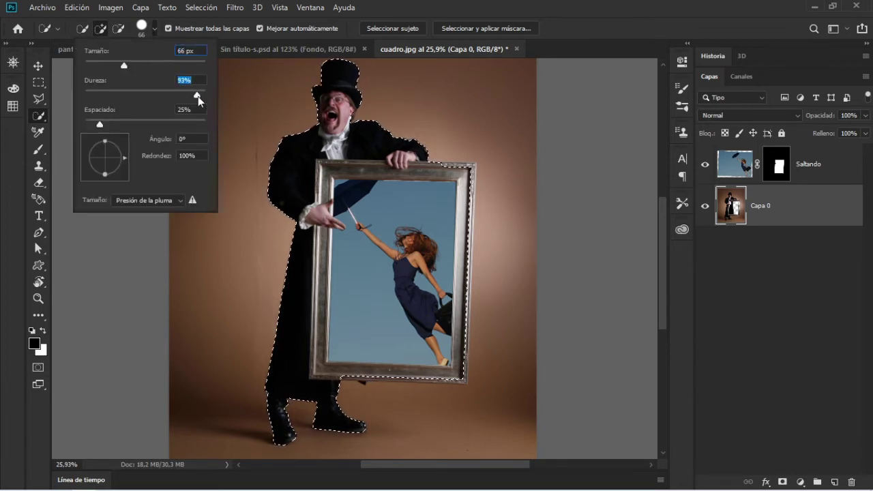
click(593, 34)
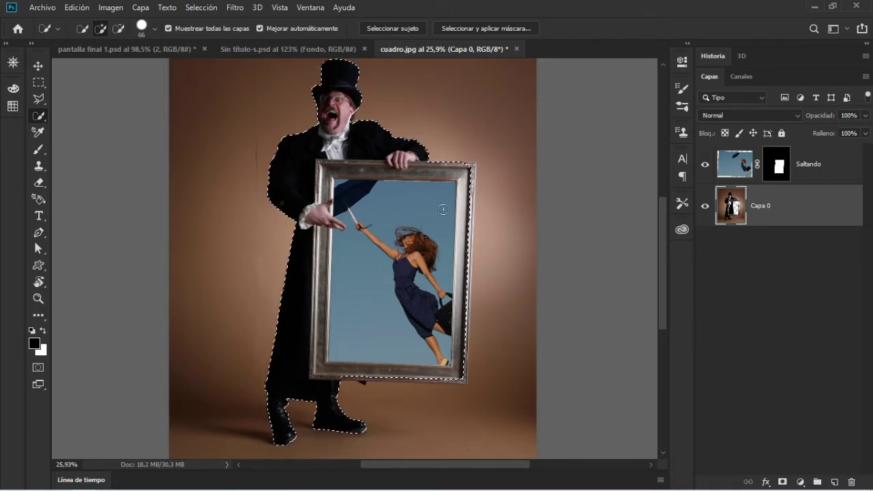
Preview the selection in Quick Mask, then clear it with Selección > Deseleccionar.
click(39, 368)
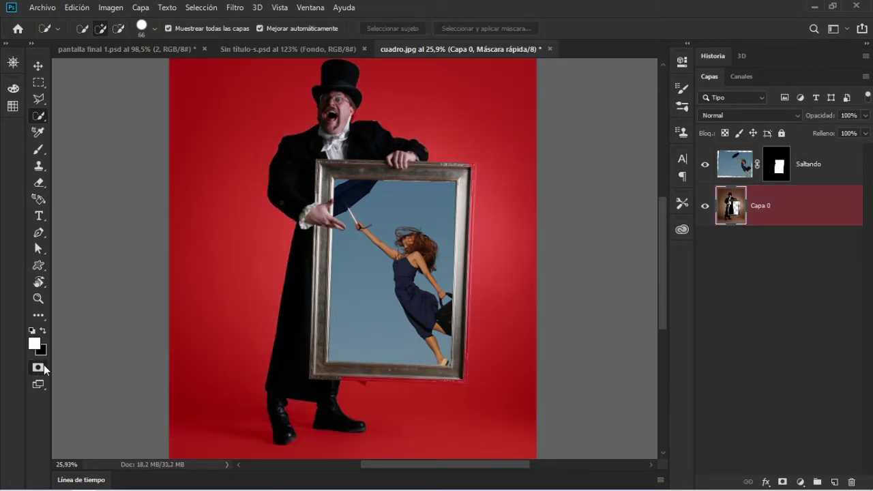
click(43, 367)
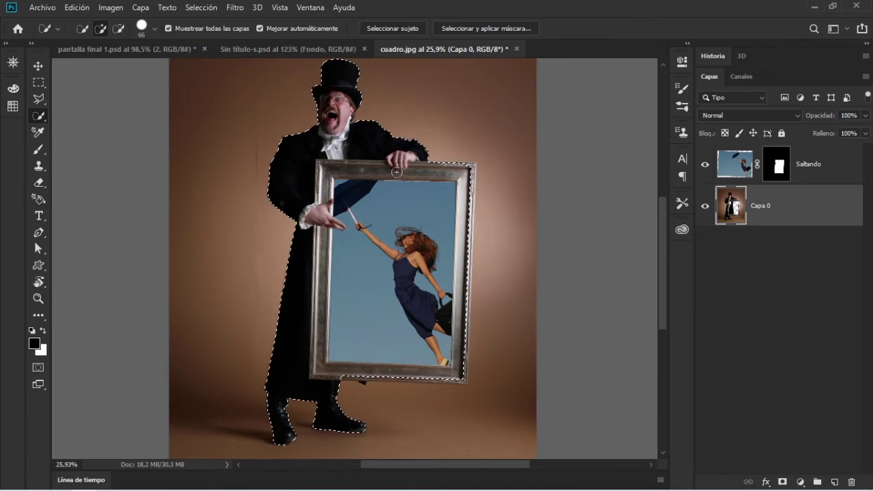
click(201, 8)
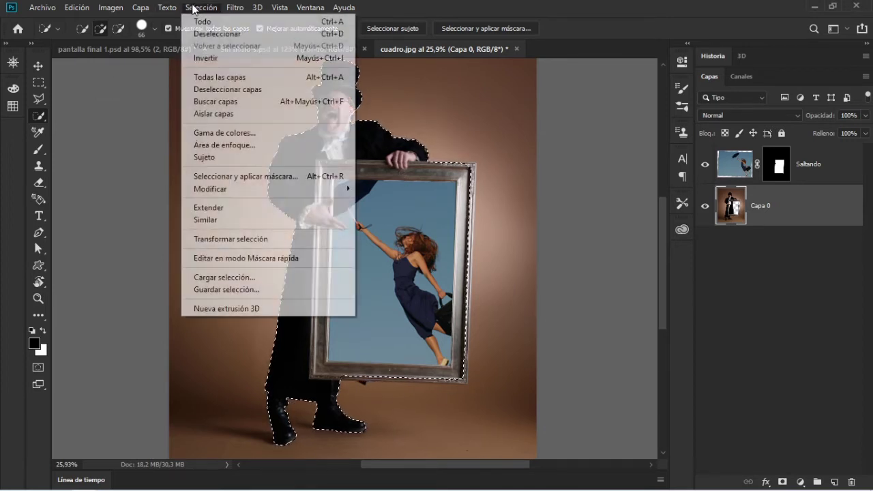
click(196, 34)
Switch to the Magic Wand with Muestr. todas las capas ticked.
right_click(41, 121)
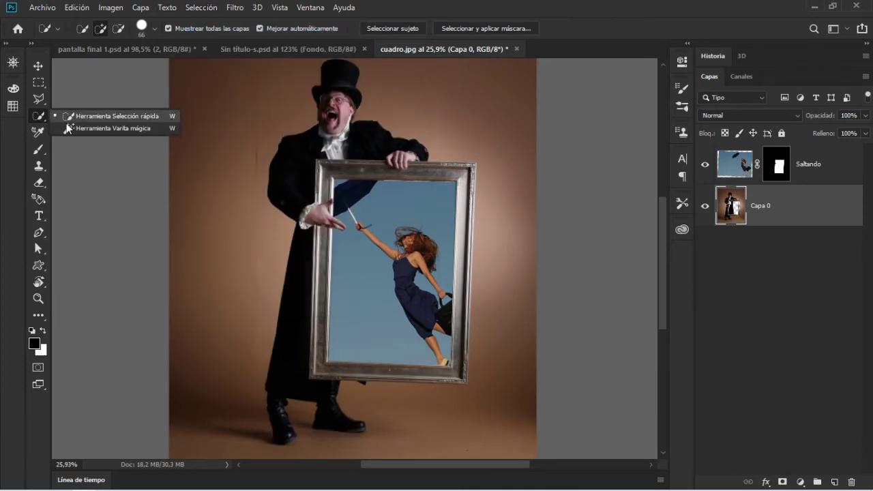
click(94, 128)
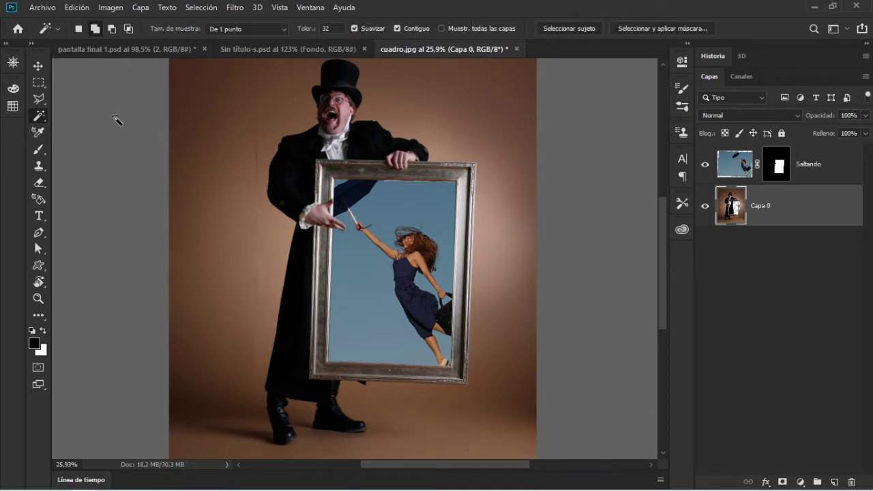
click(441, 28)
Magic-wand the sky, frame edge, background glow and frame, then deselect.
click(439, 203)
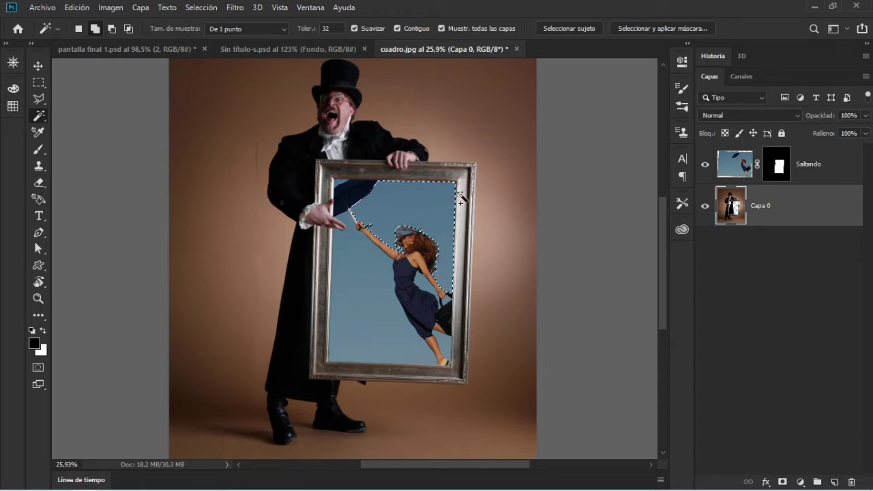
shift+click(461, 198)
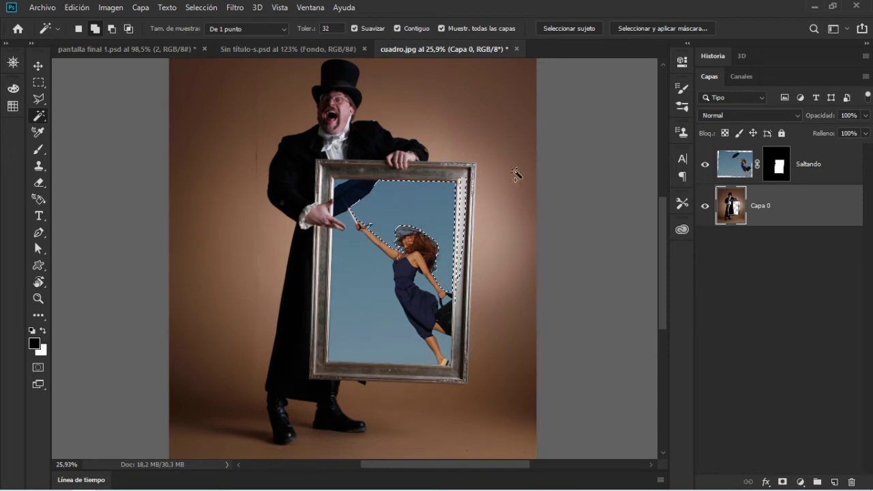
shift+click(470, 174)
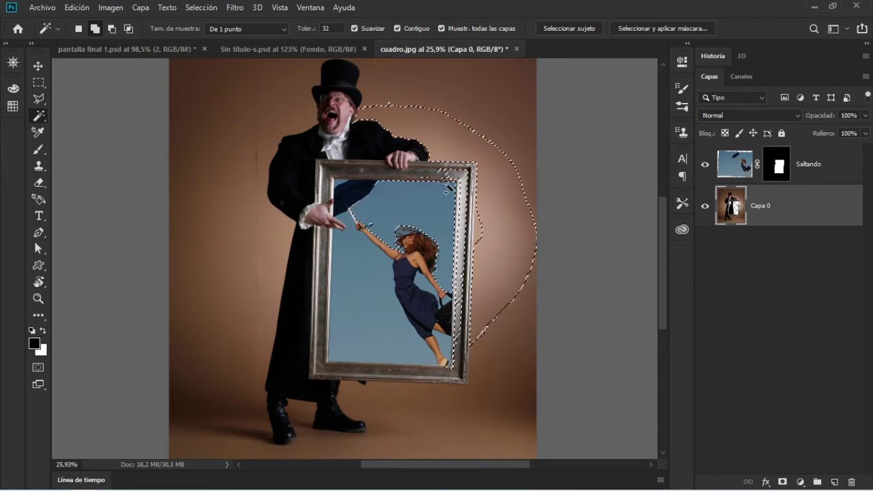
click(401, 178)
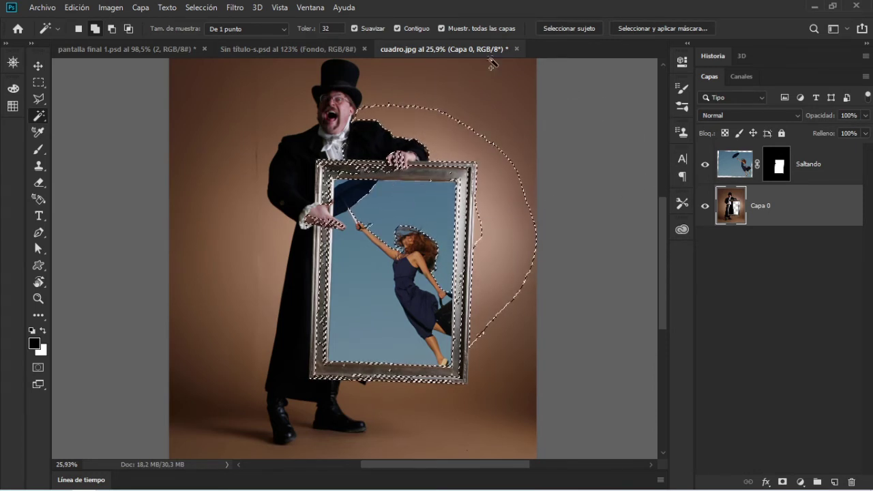
click(443, 28)
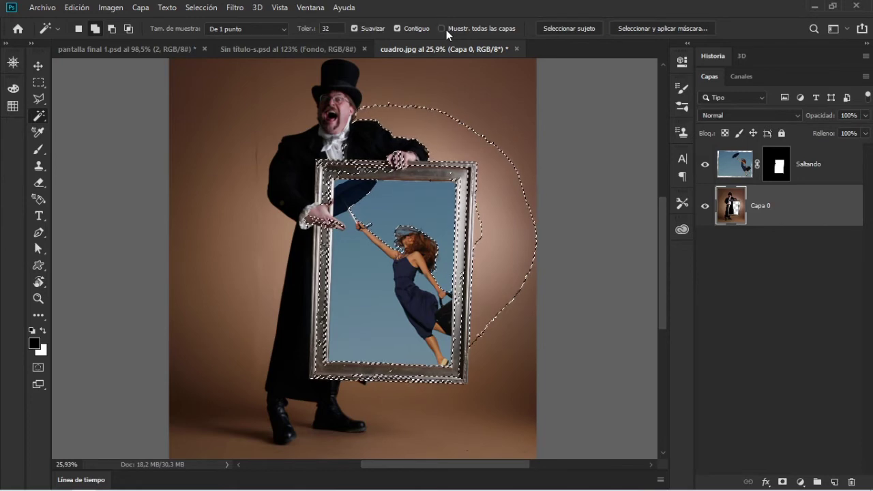
click(441, 29)
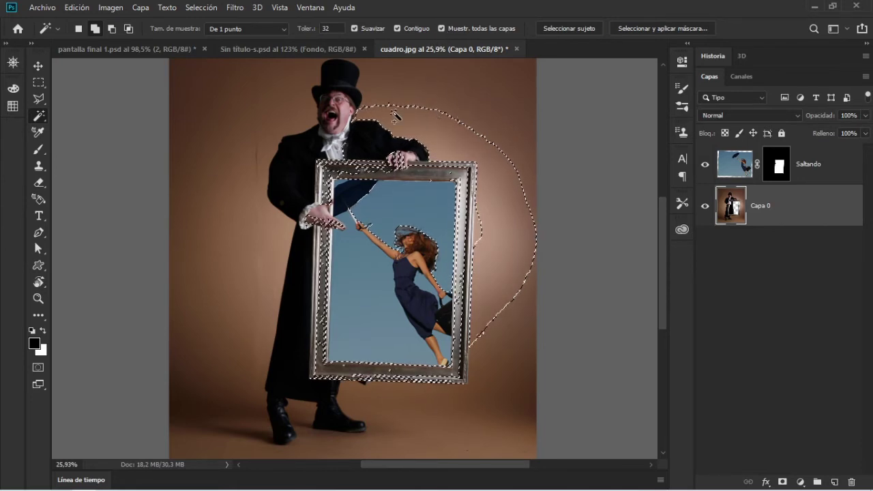
click(206, 8)
click(206, 36)
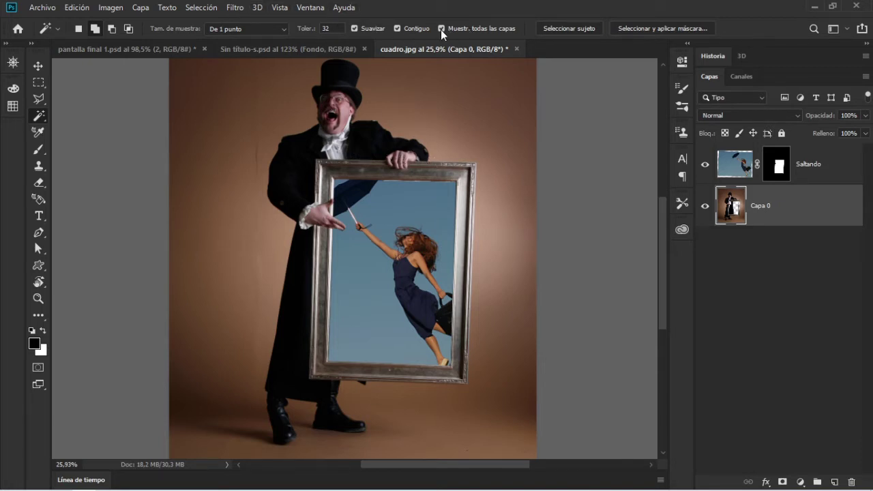
In Add mode, magic-wand the glow, brown background, corners and sliver beside the coat.
click(480, 256)
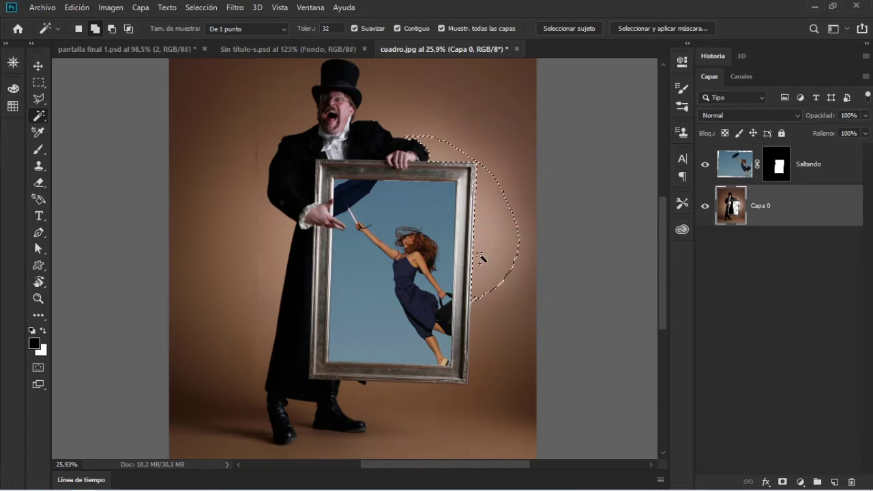
click(92, 29)
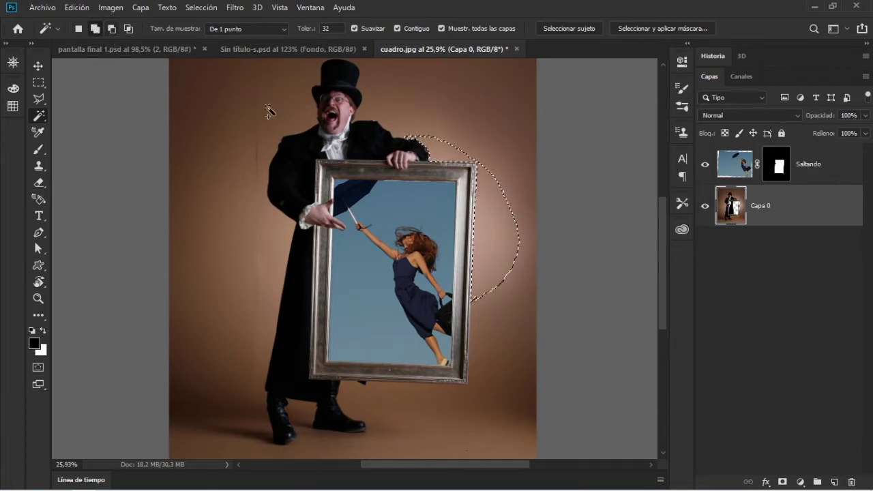
click(506, 147)
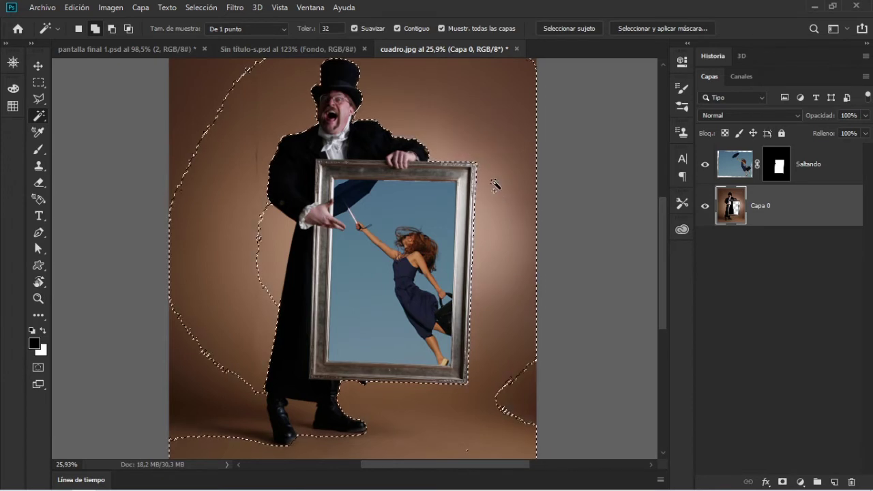
click(208, 102)
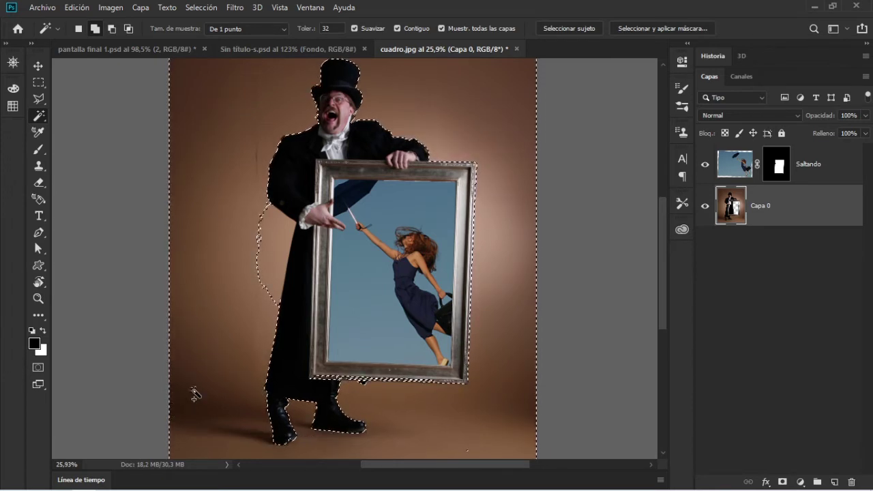
click(264, 252)
scroll(355, 341, down, 1)
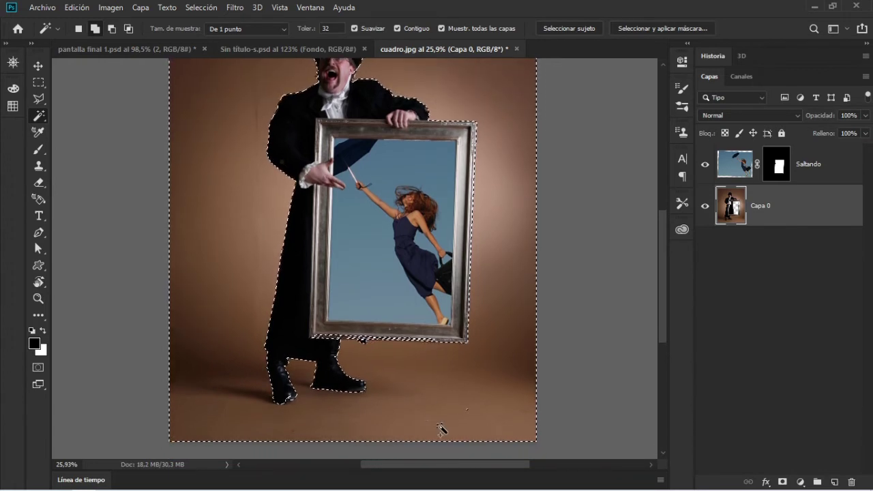
scroll(471, 278, up, 1)
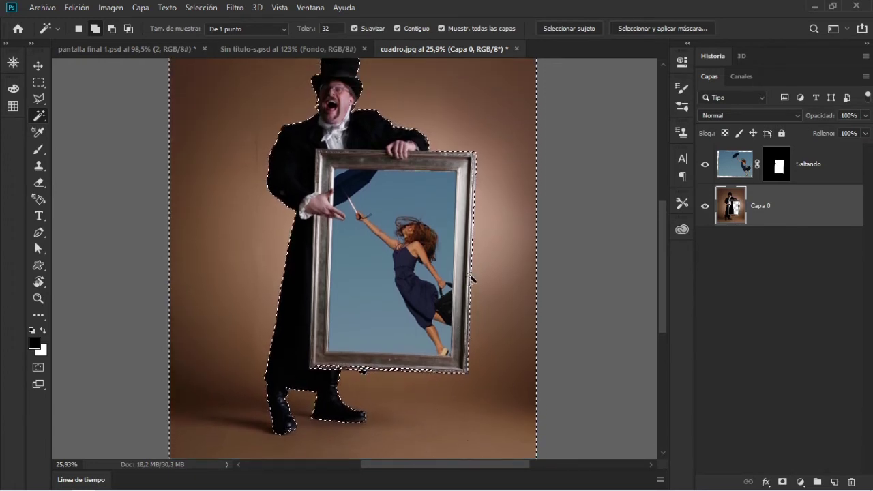
scroll(470, 278, down, 1)
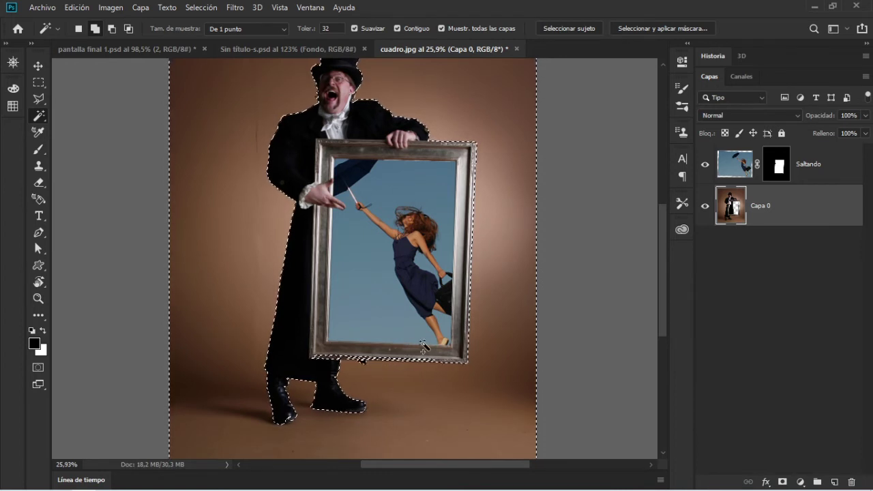
Toggle Quick Mask on and off while zooming in on the frame's bottom edge.
key(q)
scroll(398, 375, up, 1)
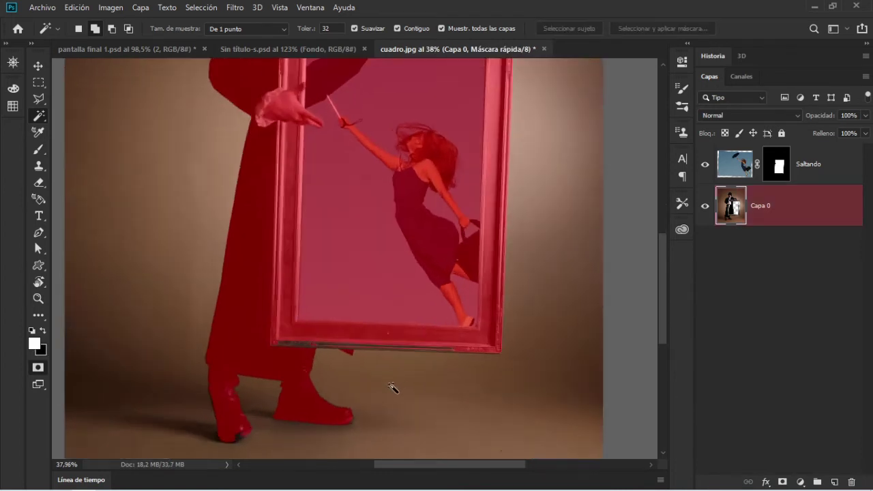
scroll(392, 385, up, 1)
scroll(385, 372, up, 1)
scroll(402, 372, up, 1)
scroll(376, 352, up, 1)
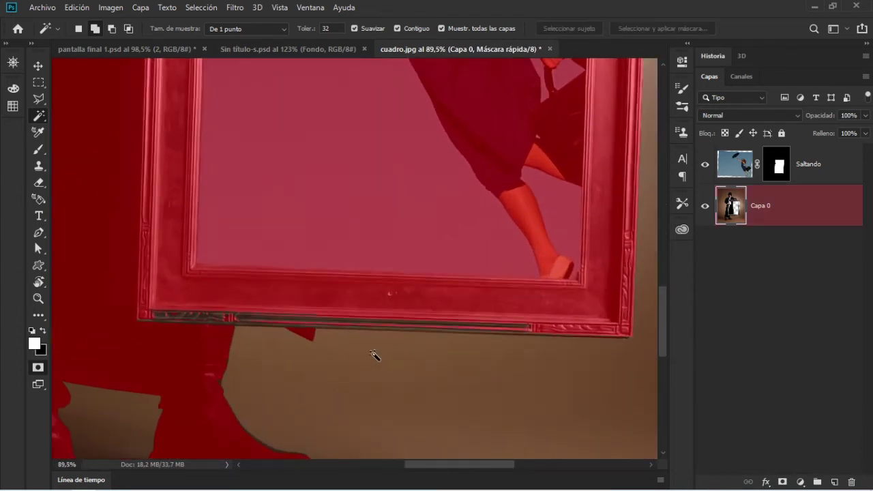
scroll(291, 296, up, 1)
scroll(292, 298, up, 1)
scroll(290, 296, down, 1)
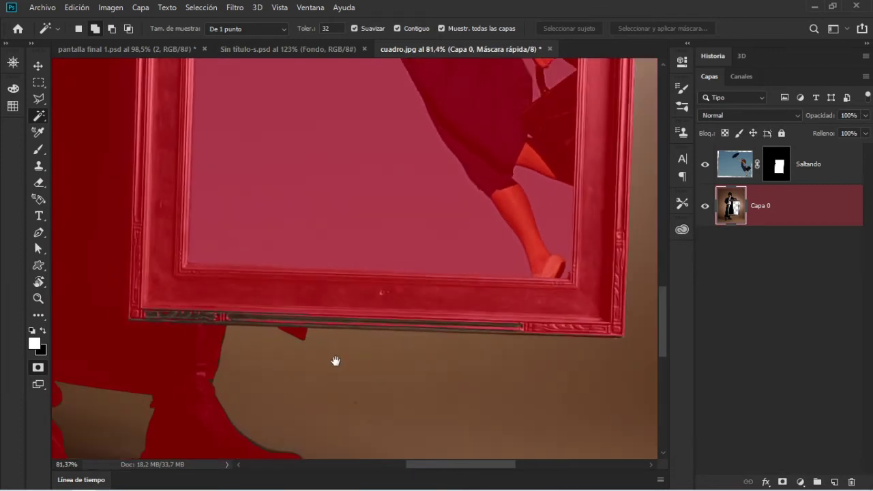
scroll(322, 307, down, 1)
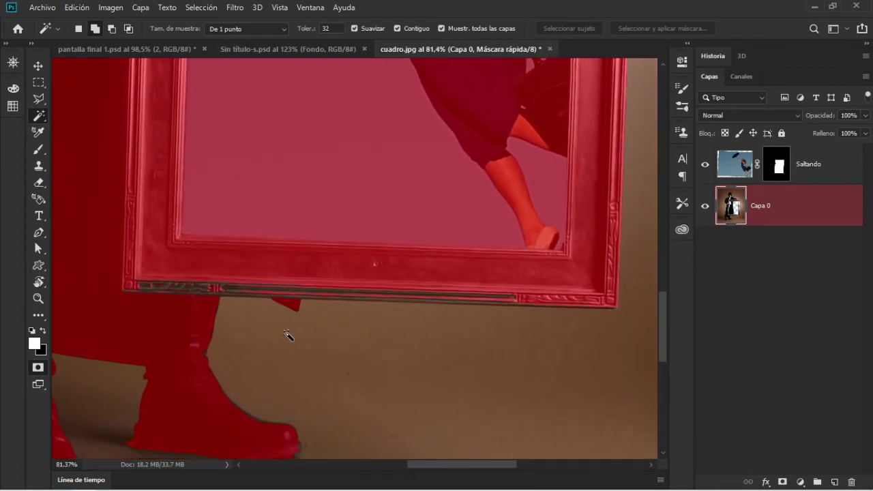
key(q)
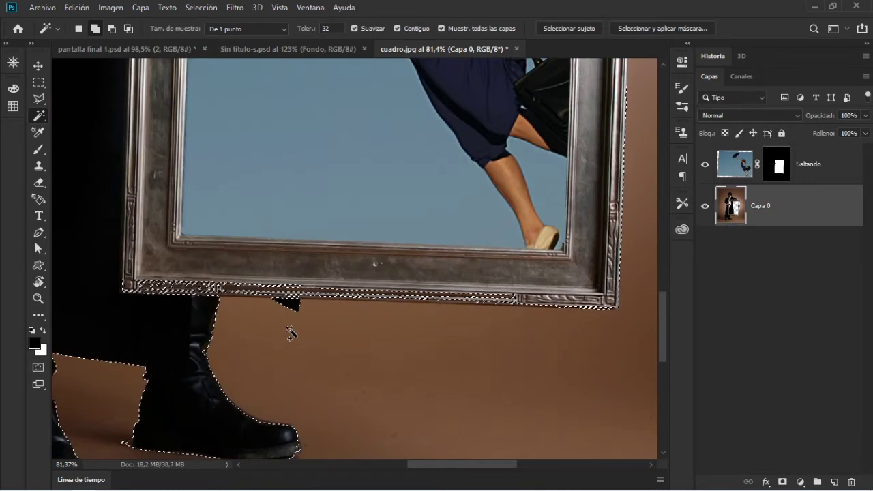
scroll(526, 276, down, 1)
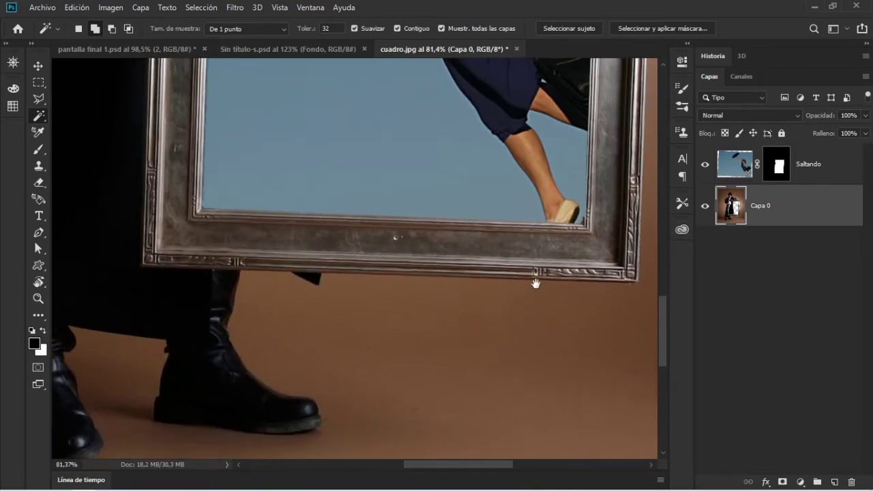
scroll(518, 281, down, 1)
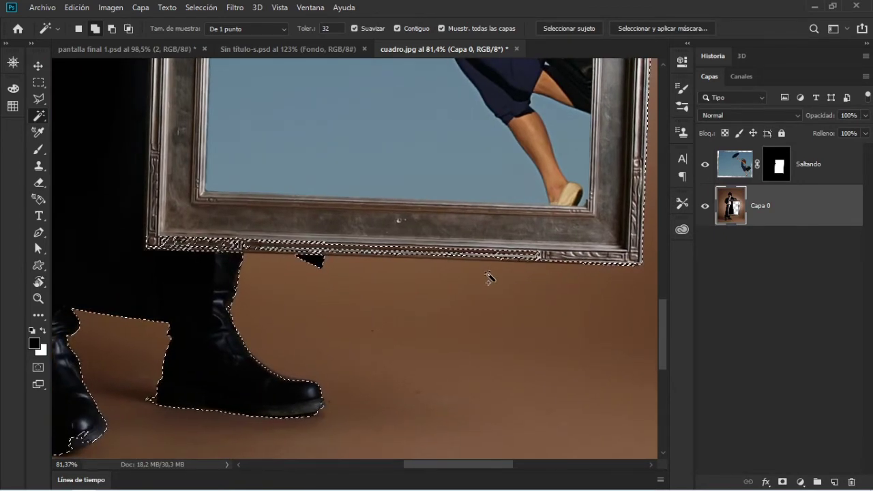
Brush-paint the frame's bottom edge in Quick Mask, exit it, and fit the image.
key(q)
key(b)
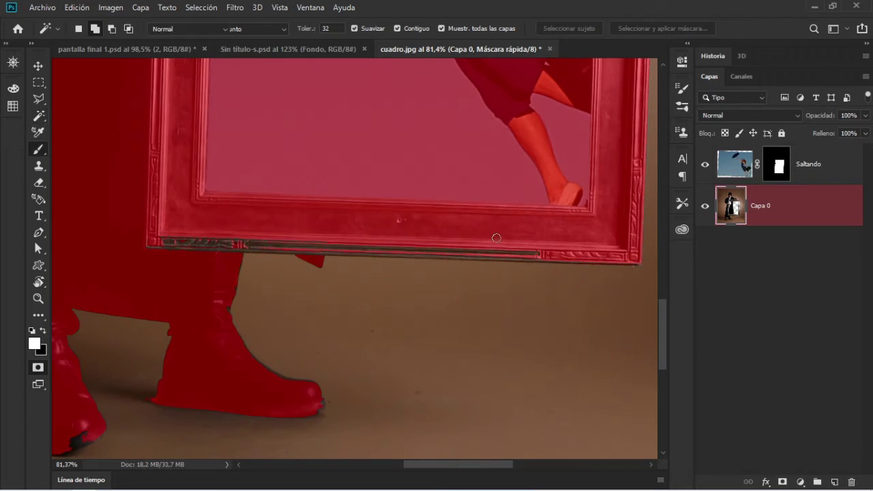
key(x)
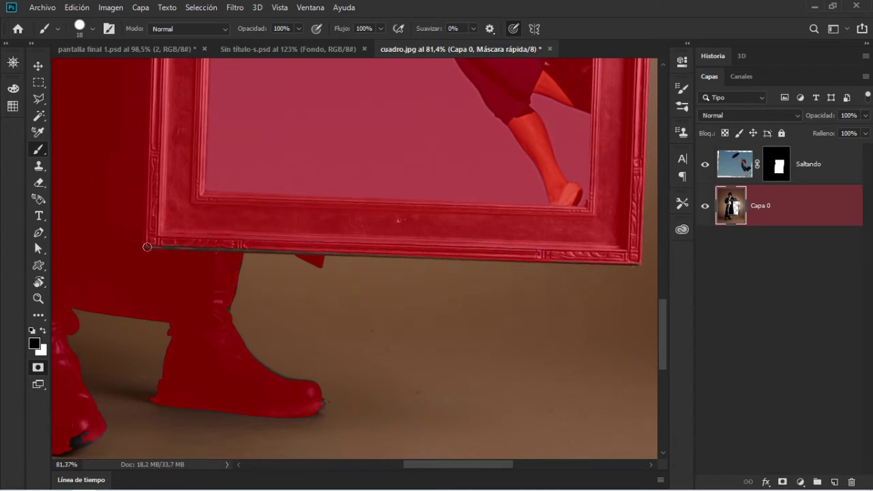
key(q)
key(ctrl+0)
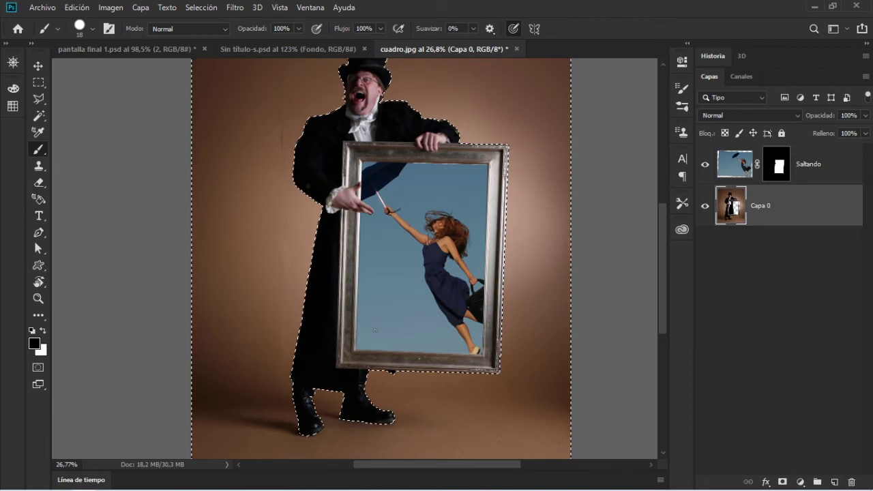
Zoom out, pick the Magic Wand, and add a layer mask to Capa 0 from the selection.
key(z)
alt+click(438, 277)
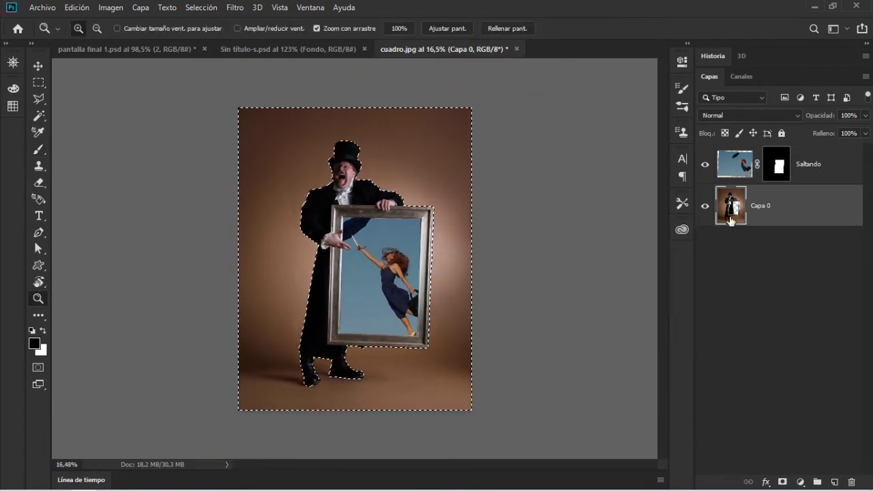
click(39, 118)
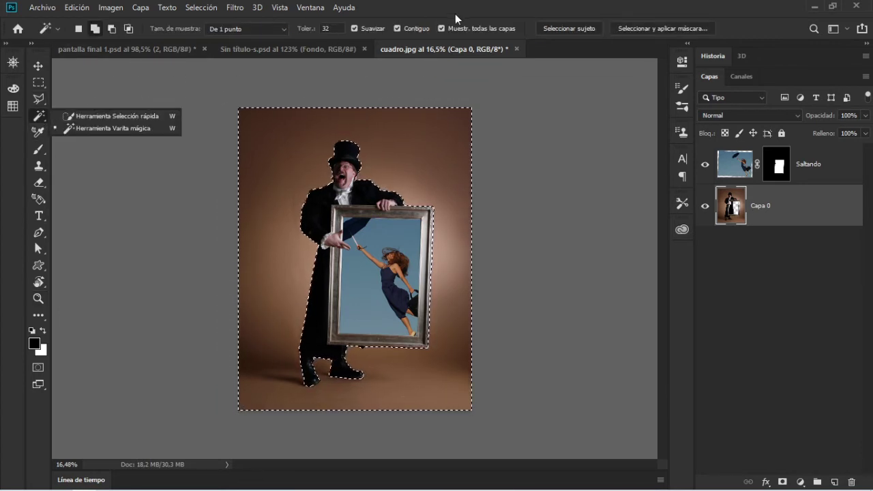
click(469, 27)
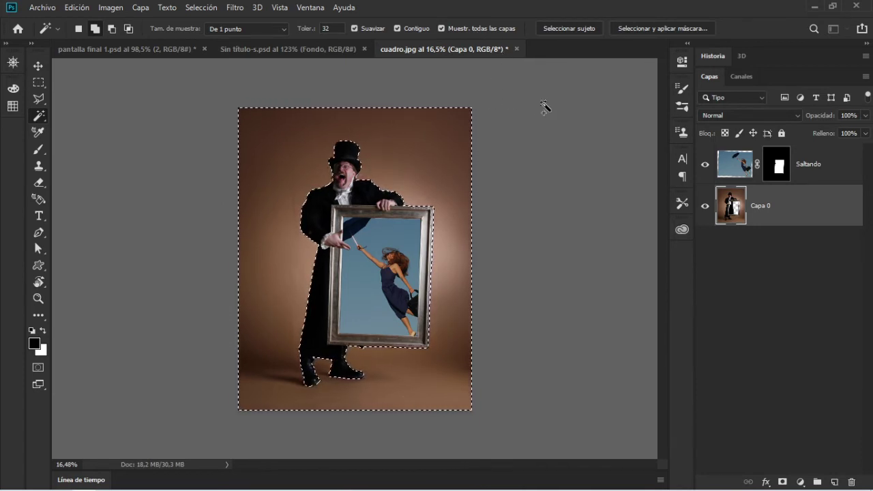
click(782, 482)
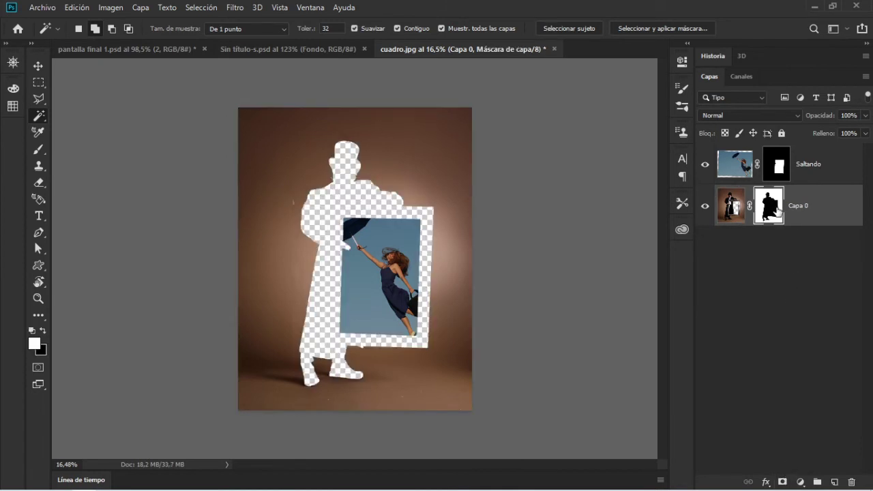
Invert Capa 0's mask twice, undo the mask, and select Saltando with Capa 0.
key(ctrl+i)
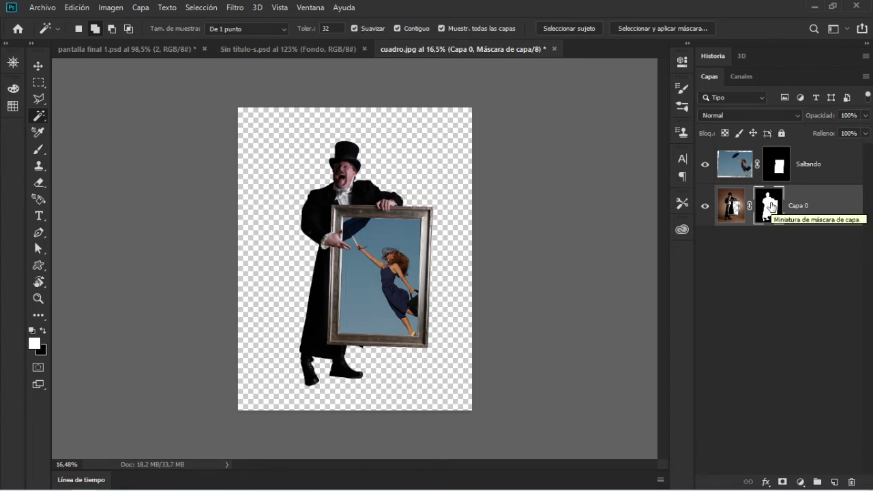
key(ctrl+i)
key(ctrl+z)
key(ctrl+z)
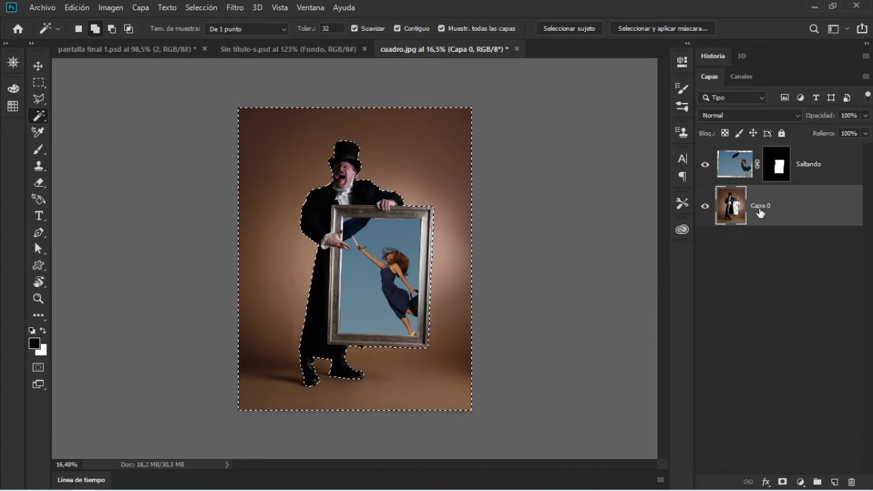
ctrl+click(826, 165)
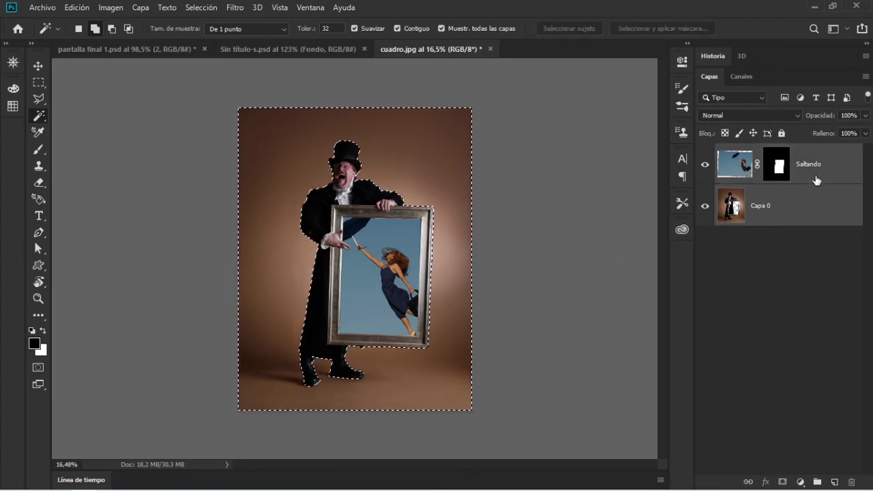
click(816, 206)
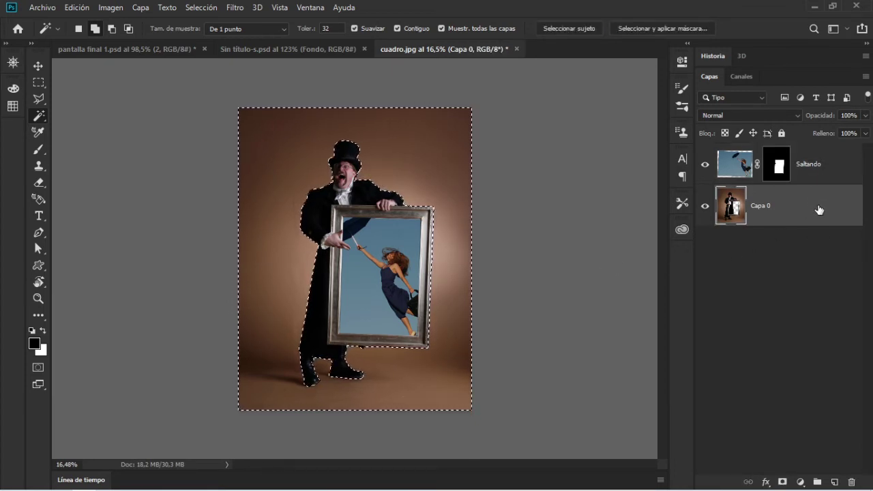
Group Saltando and Capa 0 with Ctrl+G and expand Grupo 1.
ctrl+click(830, 168)
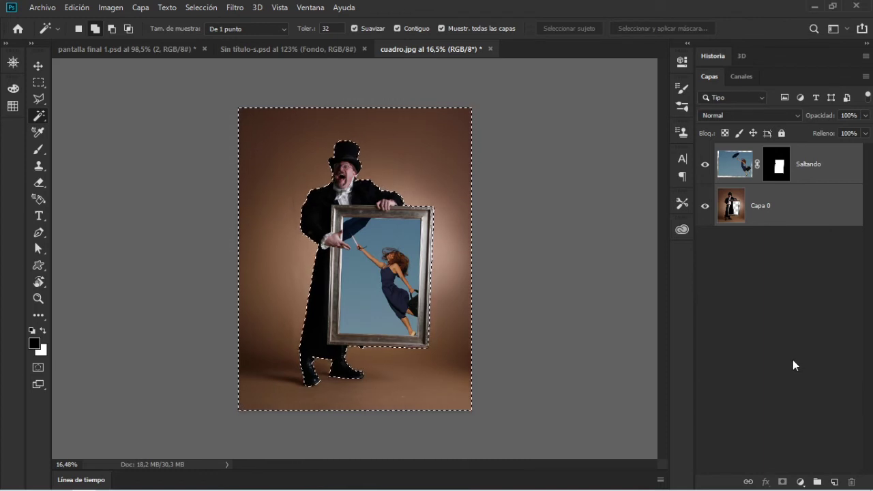
key(ctrl+g)
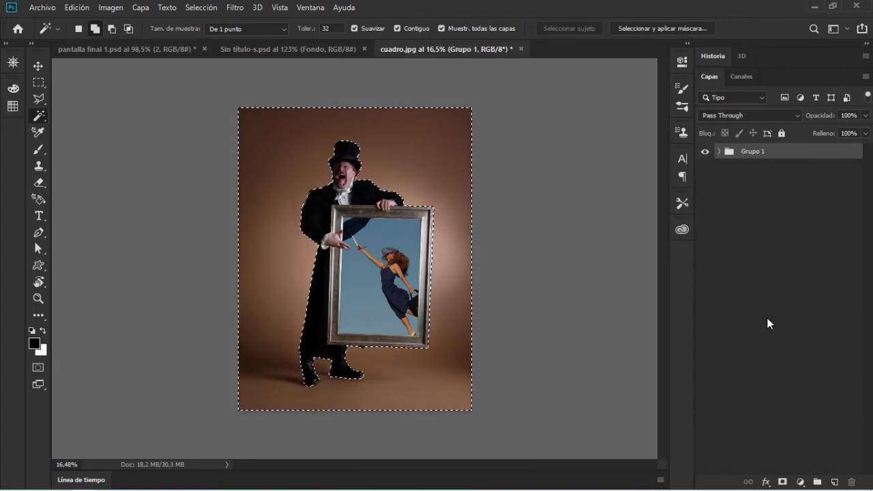
click(719, 152)
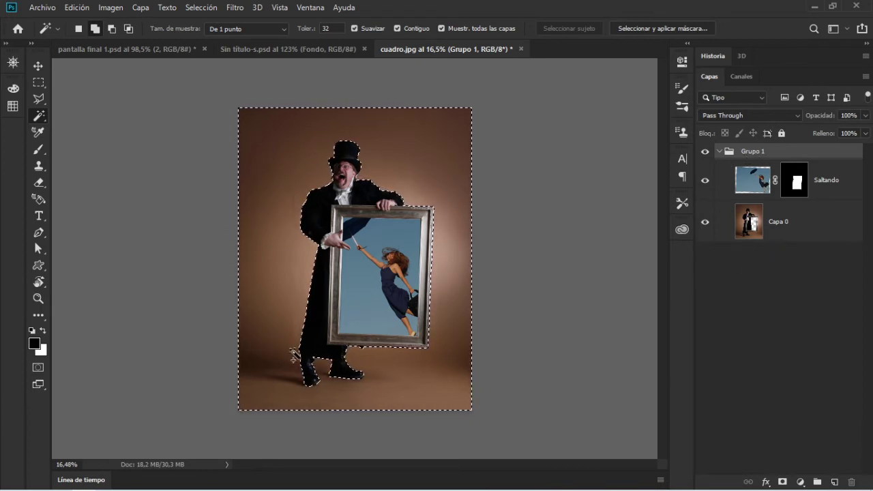
Make Grupo 1 active and mask it with the magician-and-frame selection.
click(827, 179)
click(822, 220)
click(830, 193)
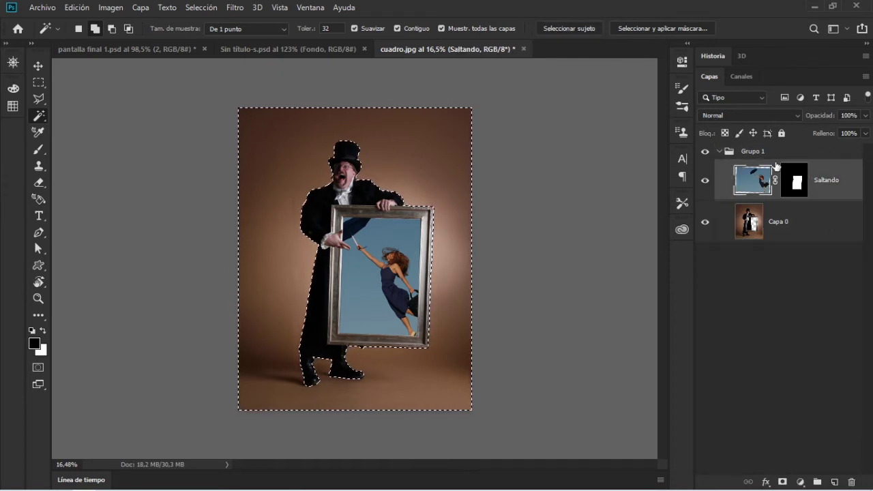
click(770, 151)
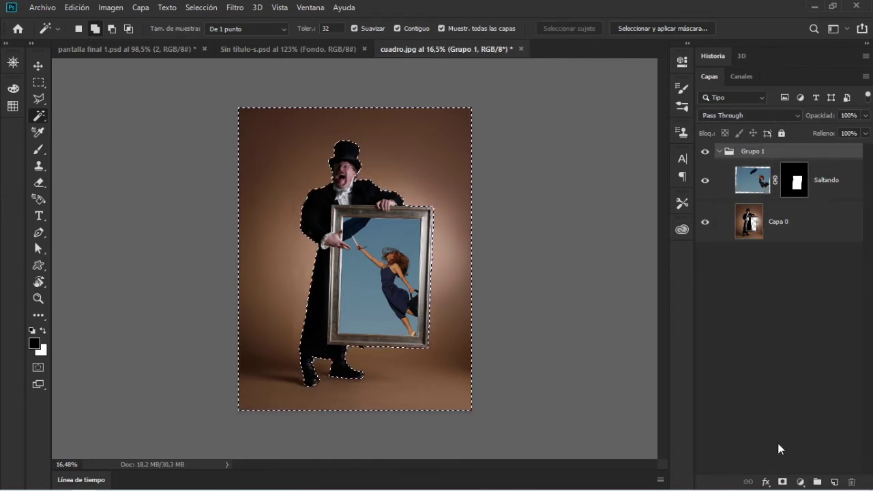
alt+click(781, 483)
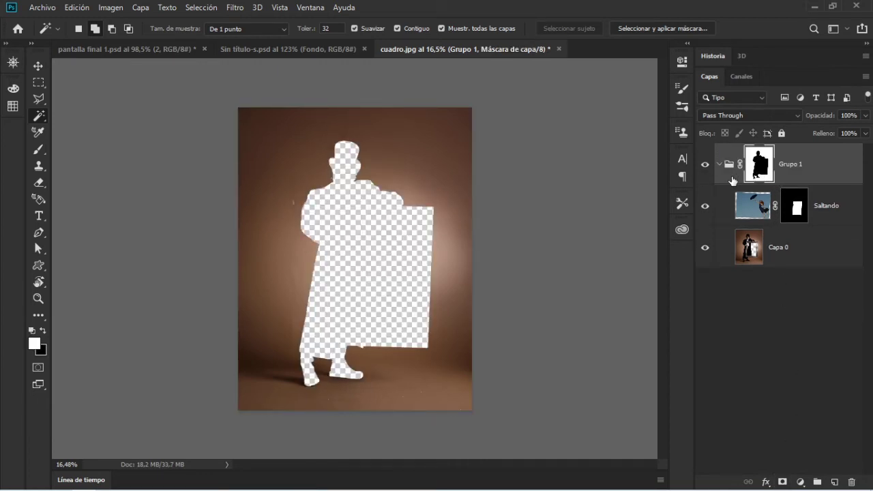
Invert Grupo 1's mask and back, delete the mask, then ungroup Saltando and Capa 0.
key(ctrl+i)
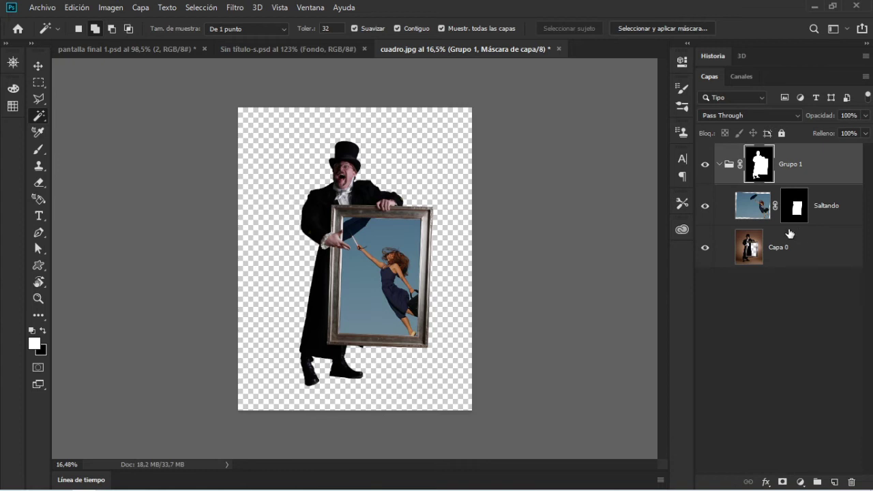
key(ctrl+i)
key(Delete)
key(ctrl+shift+g)
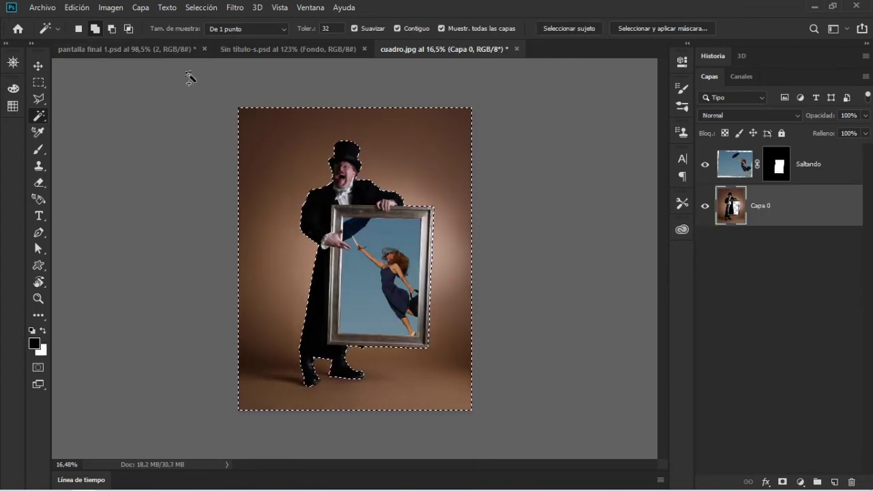
In Sin título-s.psd, select the banner background by colour and fill it black, then return to cuadro.jpg.
click(263, 49)
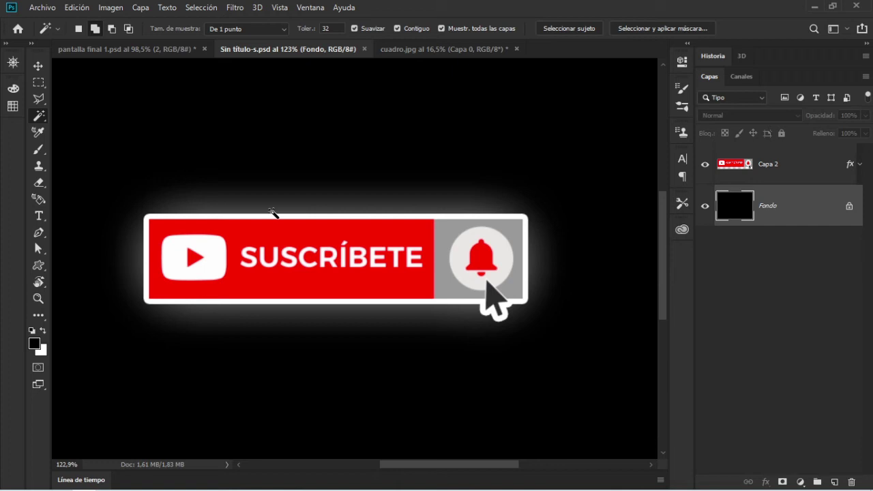
click(273, 214)
key(ctrl+i)
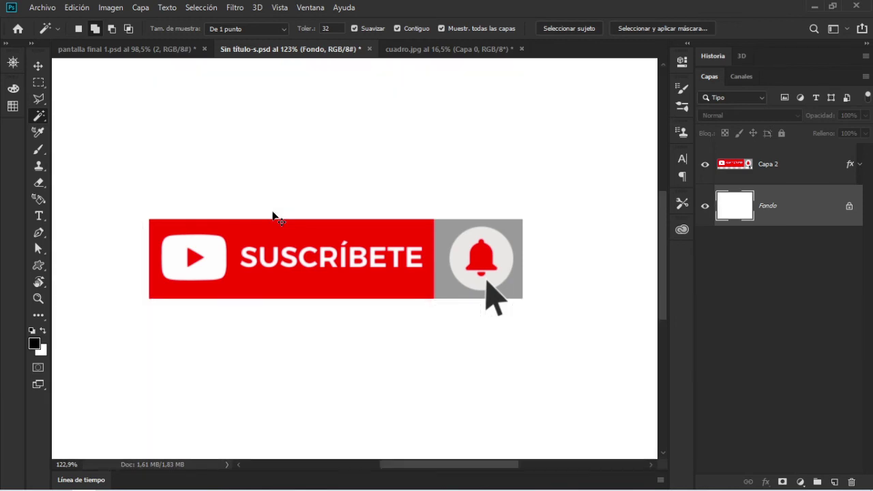
key(alt+BackSpace)
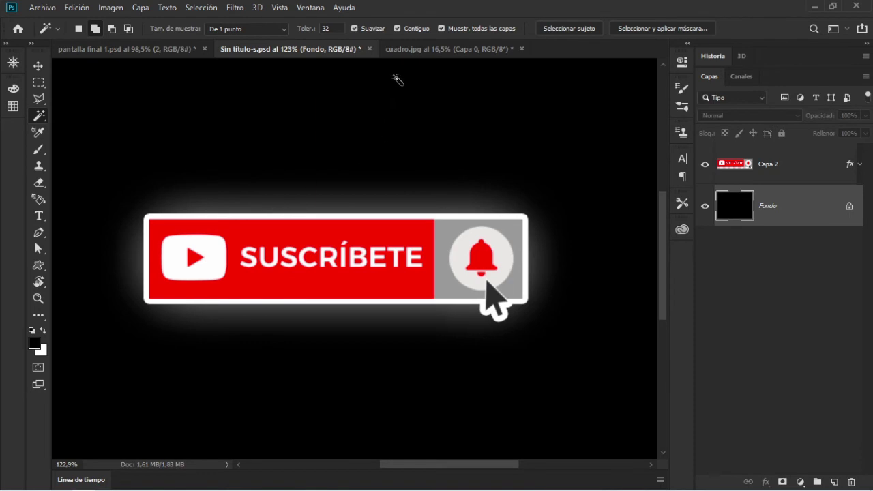
click(460, 49)
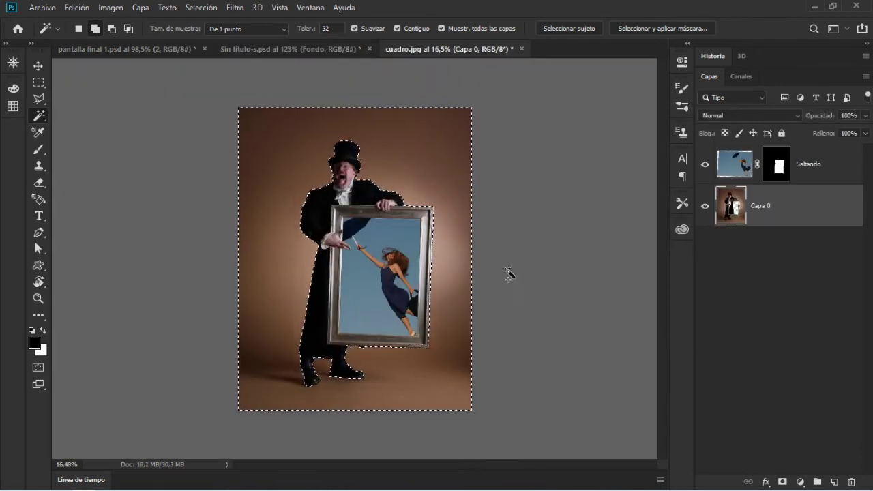
Deselect, then use Quick Selection with Muestrear todas las capas and Seleccionar sujeto on the magician and frame.
key(ctrl+d)
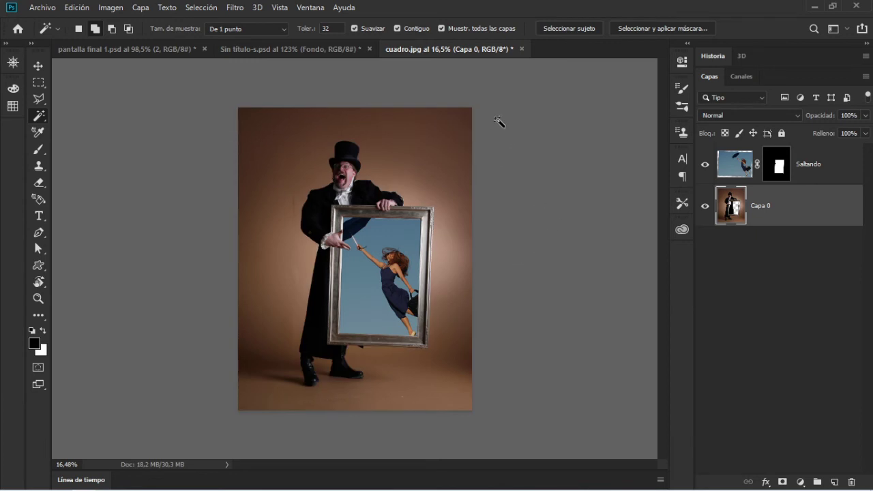
right_click(34, 120)
click(82, 115)
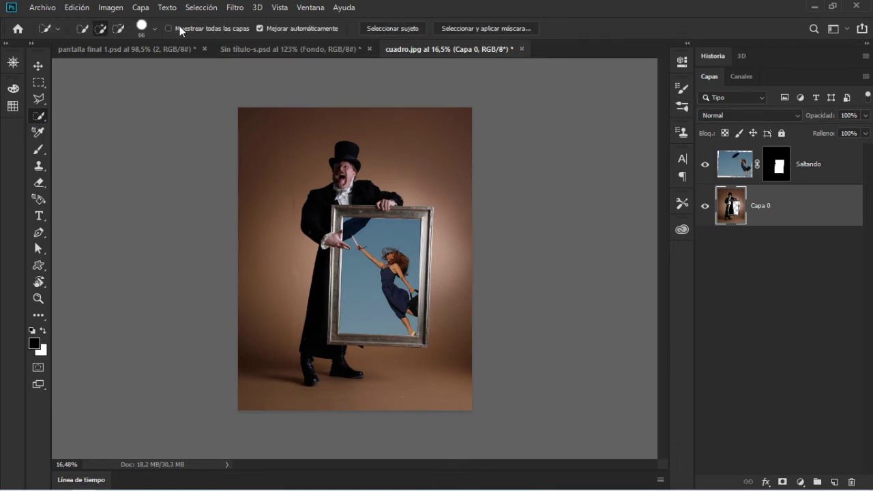
click(169, 28)
click(407, 28)
Enter Quick Mask and zoom and pan to see the magician's whole figure.
scroll(397, 293, up, 2)
scroll(402, 303, up, 2)
scroll(416, 334, up, 1)
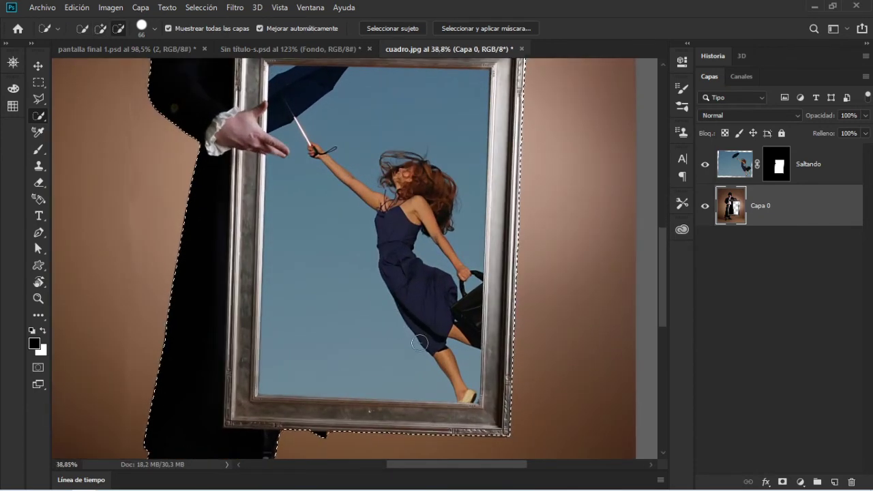
scroll(419, 343, up, 2)
scroll(436, 204, down, 3)
scroll(436, 197, down, 1)
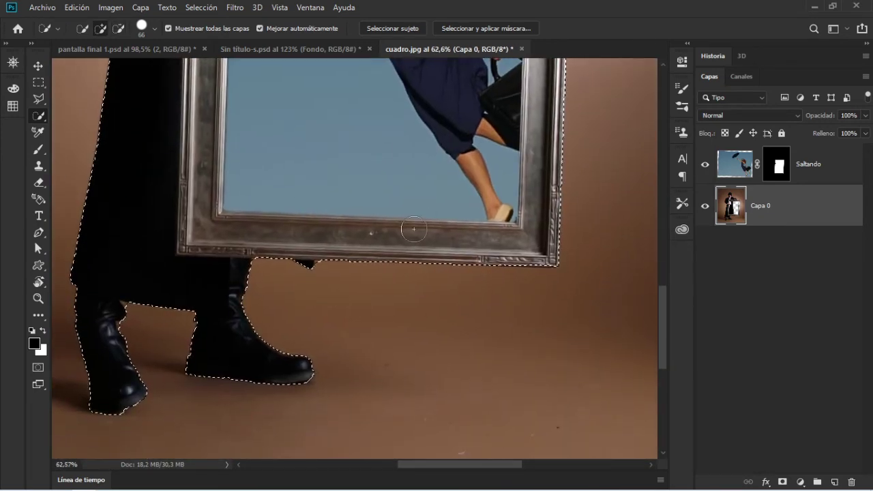
key(q)
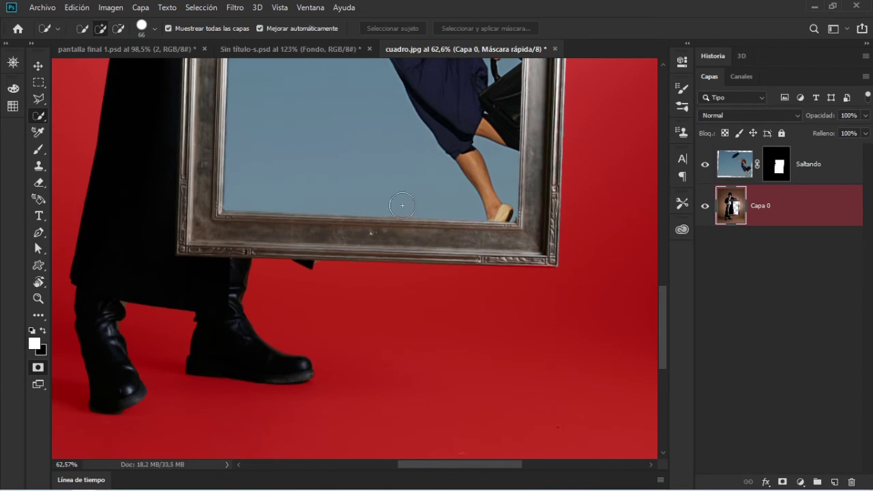
scroll(410, 227, down, 2)
scroll(409, 232, down, 1)
drag(401, 184, 400, 276)
scroll(383, 232, up, 1)
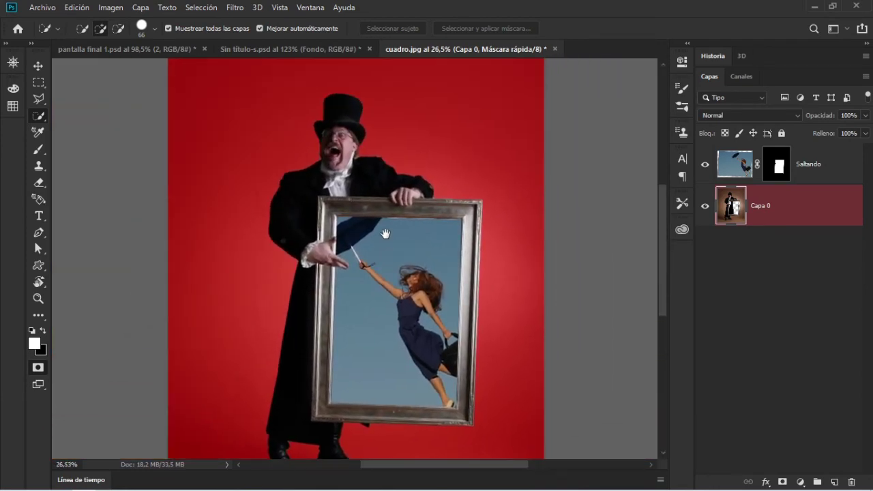
scroll(379, 182, up, 1)
scroll(384, 179, up, 1)
scroll(384, 178, down, 1)
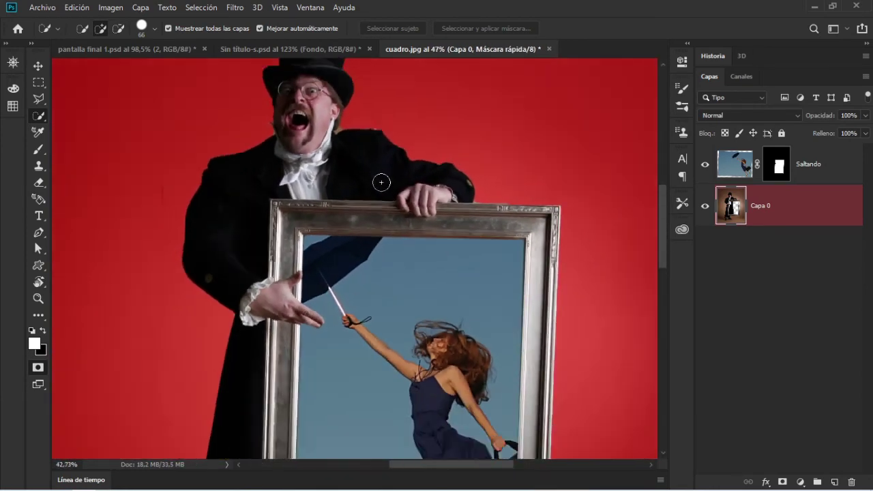
scroll(382, 181, down, 1)
scroll(288, 164, up, 2)
scroll(300, 136, up, 2)
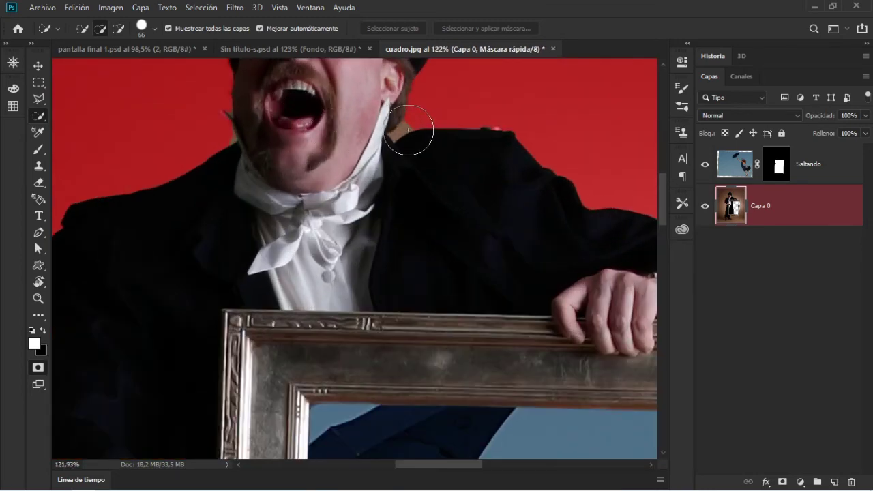
scroll(419, 133, up, 2)
Paint black with a smaller brush along his neck and collar, then exit Quick Mask.
key(b)
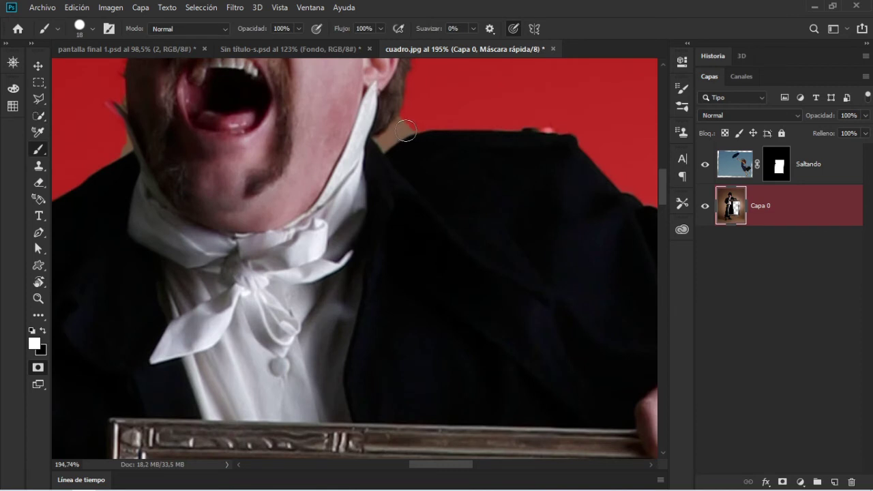
key(x)
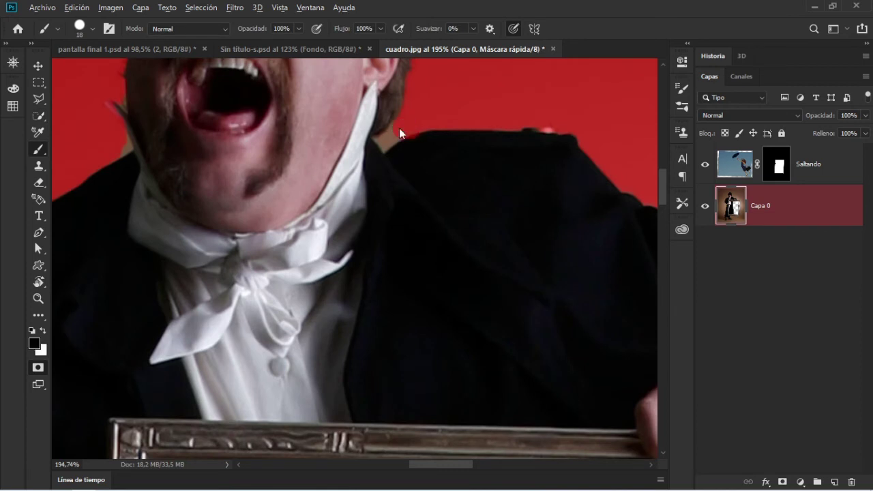
drag(411, 128, 402, 129)
scroll(390, 137, down, 2)
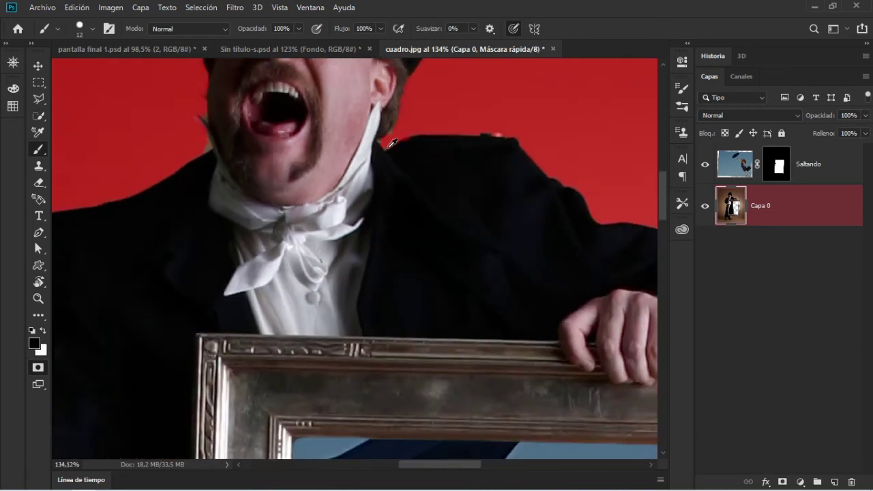
scroll(423, 143, down, 2)
scroll(462, 152, down, 2)
key(q)
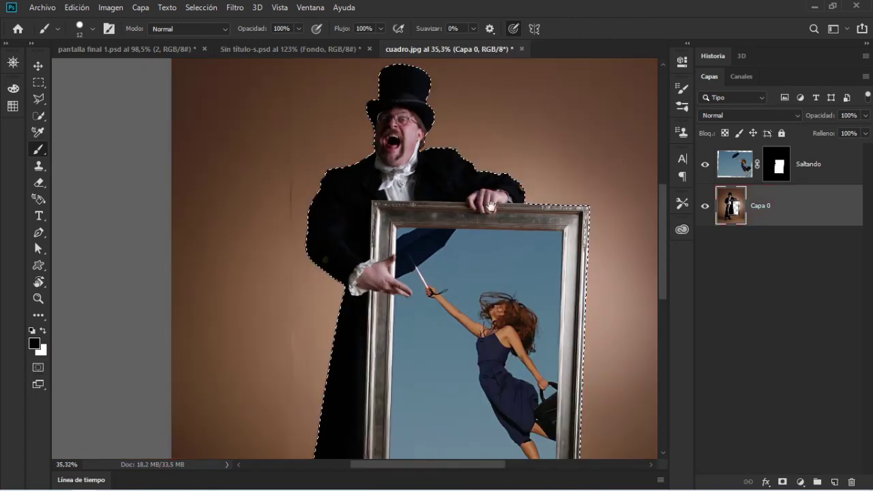
scroll(457, 161, down, 1)
scroll(450, 167, down, 1)
scroll(445, 176, down, 1)
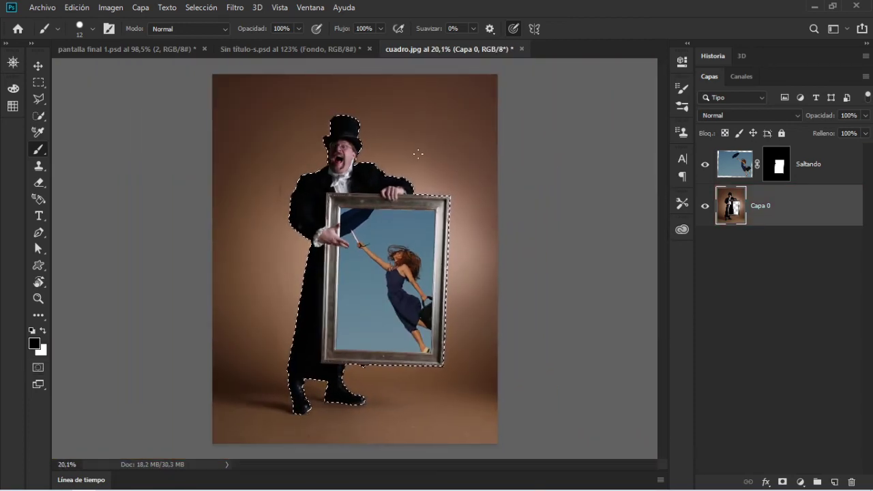
Deselect, switch to the Magic Wand tool, and reselect the magician and frame with Seleccionar sujeto.
key(ctrl+d)
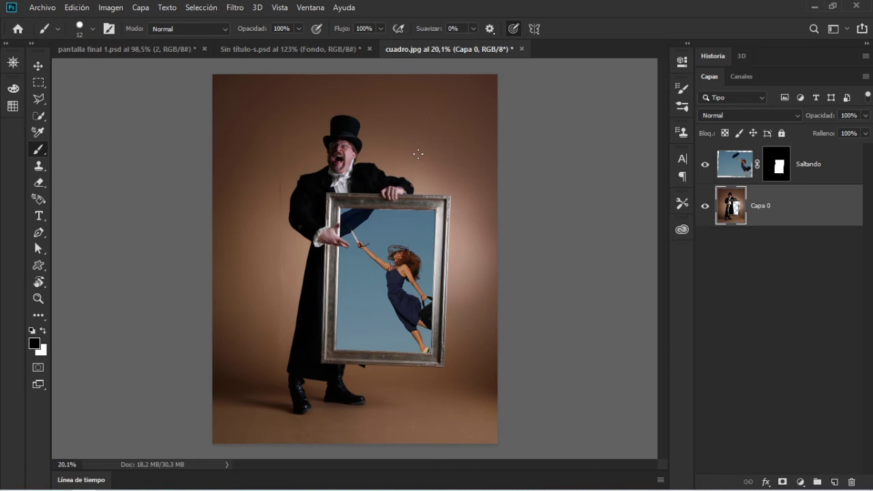
click(42, 118)
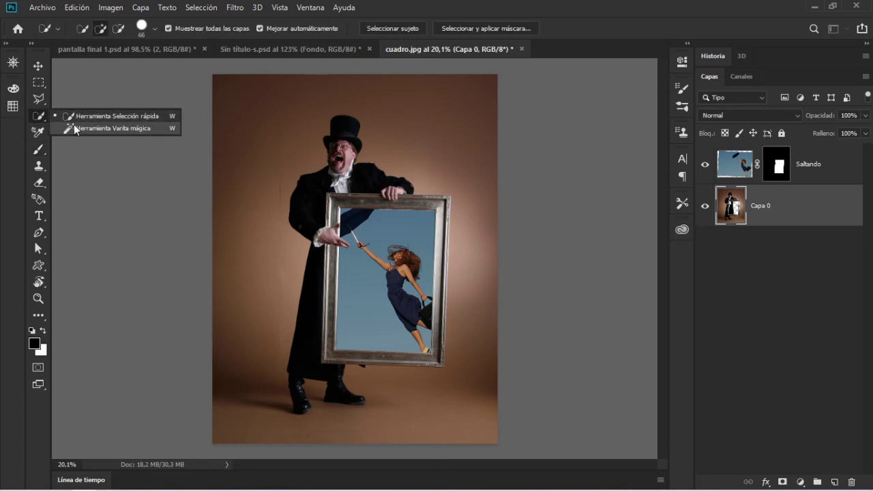
click(102, 118)
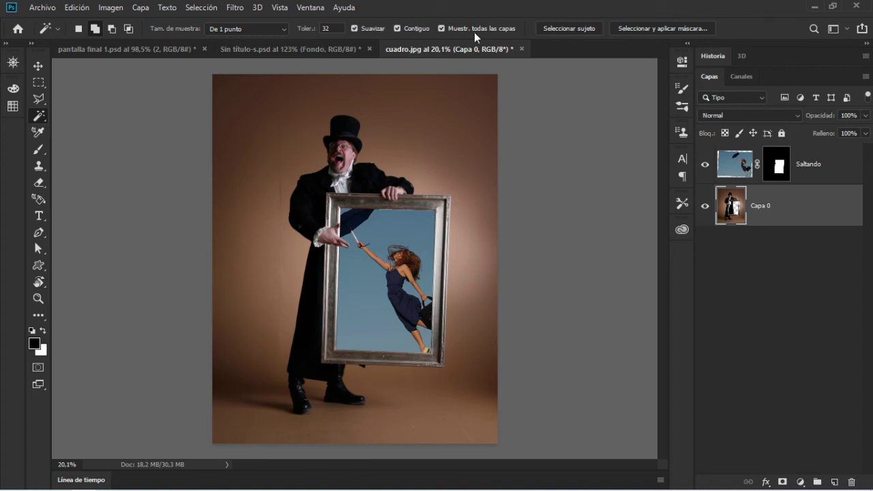
click(554, 28)
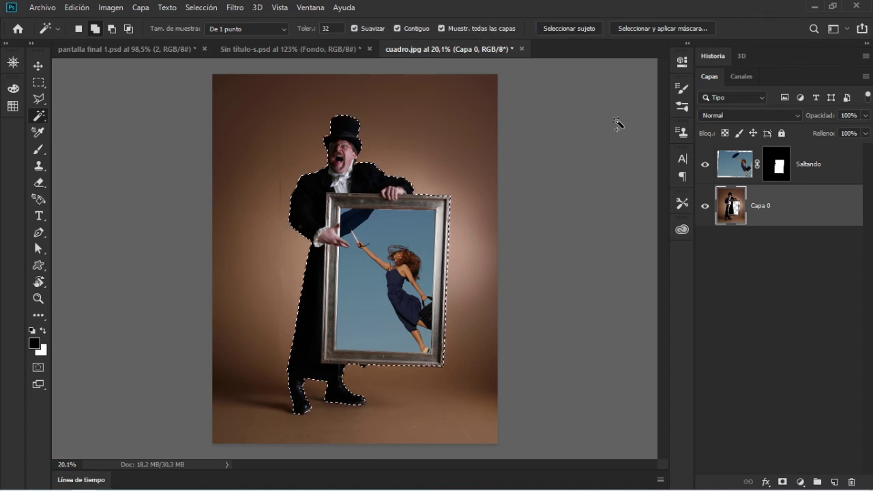
Scale down the placed dancer photo, commit it at the lower left, and select all subjects.
key(ctrl+d)
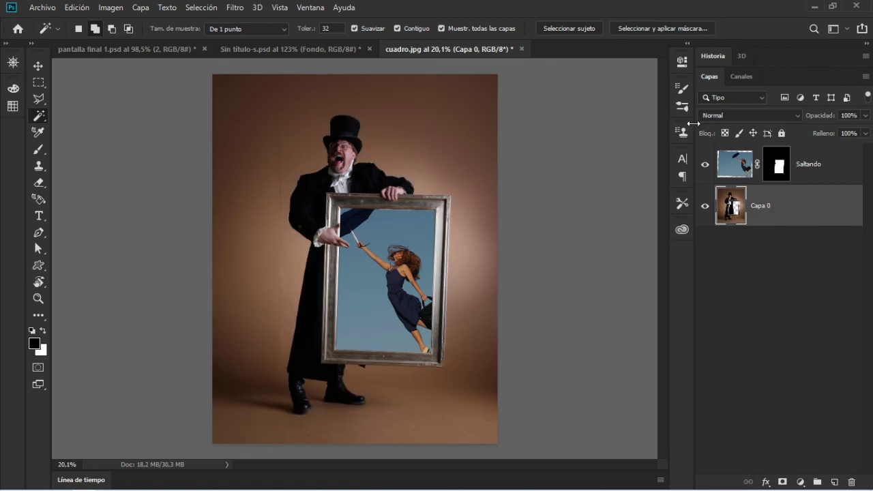
drag(498, 74, 356, 211)
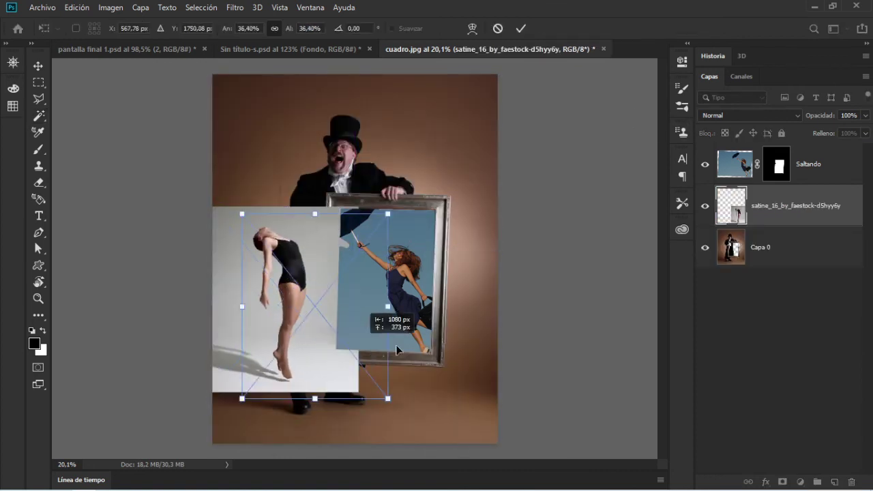
mouse_move(283, 304)
mouse_down()
mouse_move(439, 178)
mouse_move(237, 154)
mouse_move(237, 330)
mouse_up()
key(Return)
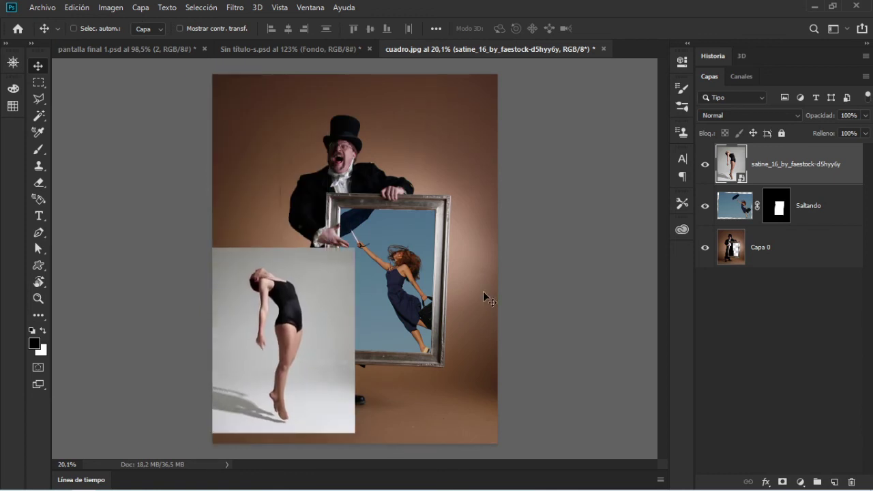
click(585, 31)
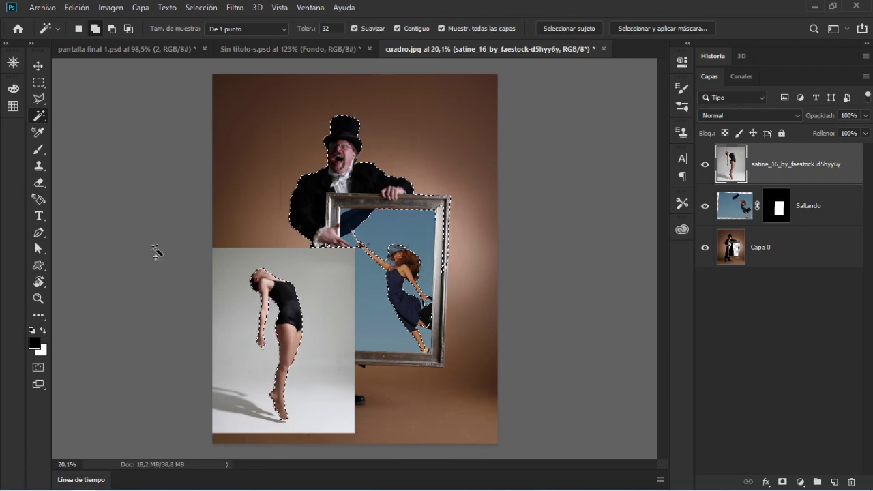
Open the Edición menu, then deselect the magician, the frame and both women.
click(77, 9)
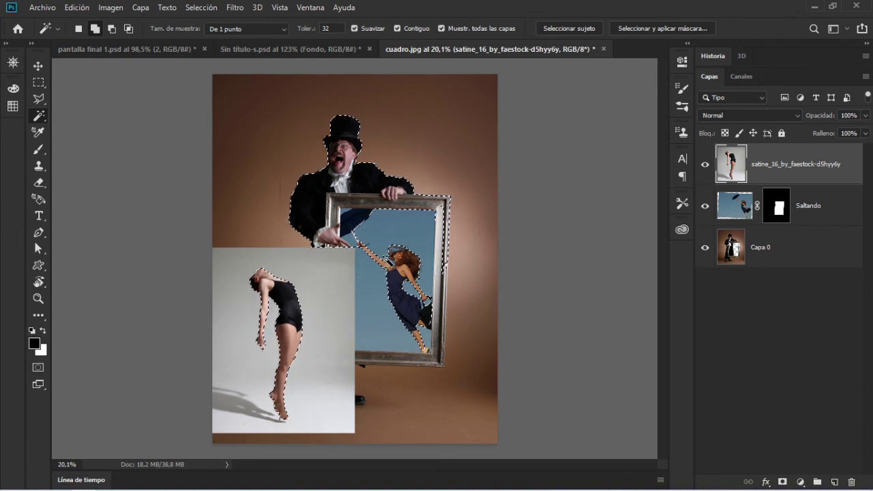
key(ctrl+d)
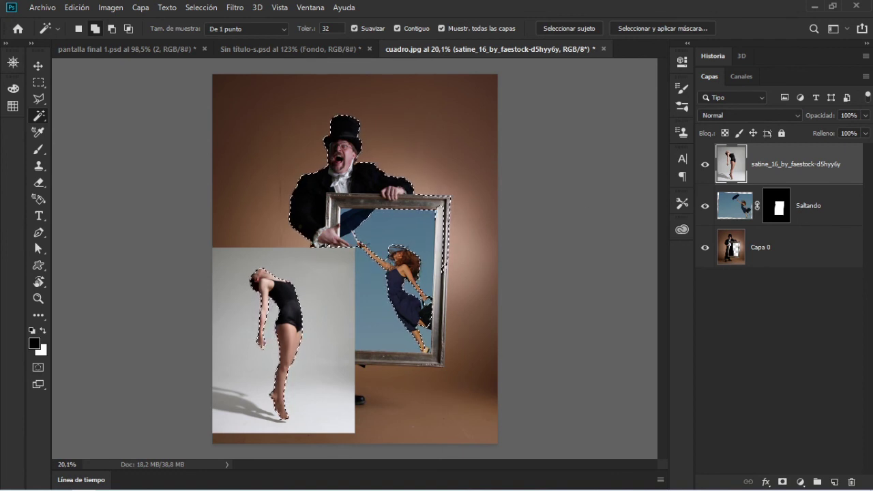